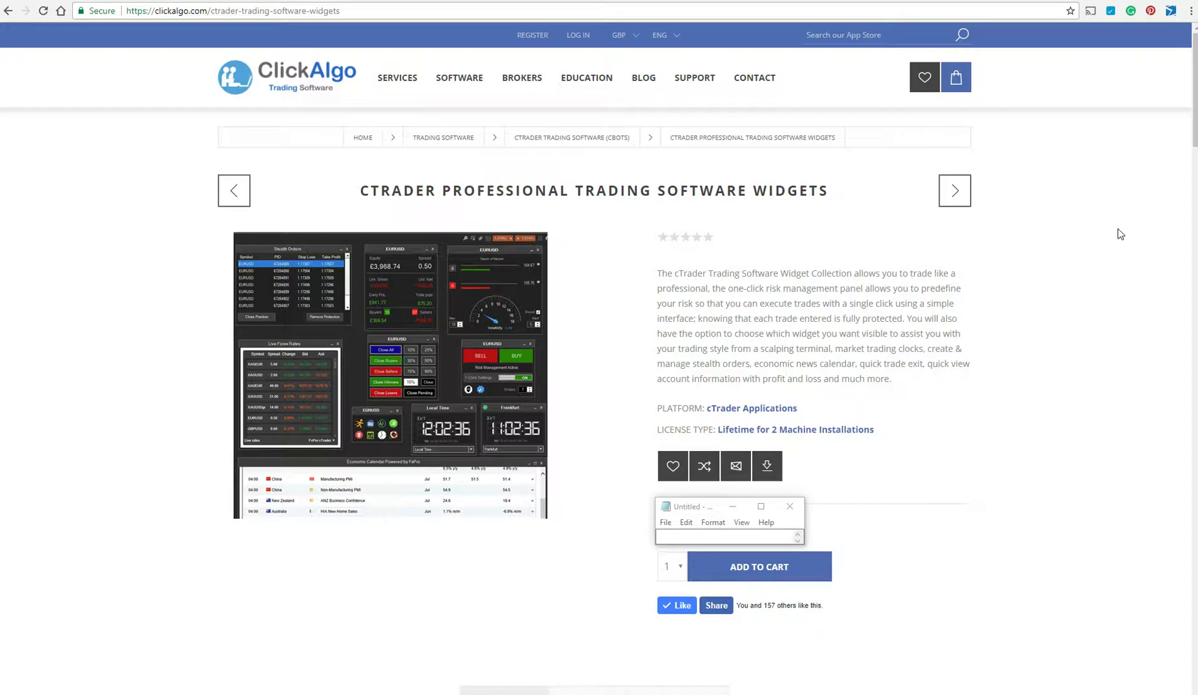
Step: Switch from the ClickAlgo product page in Chrome to the FxPro cTrader window
mouse_move(465, 77)
Step: Bring the cTrader window forward and maximize the AUDUSD h4 chart to full screen
key(alt+Tab)
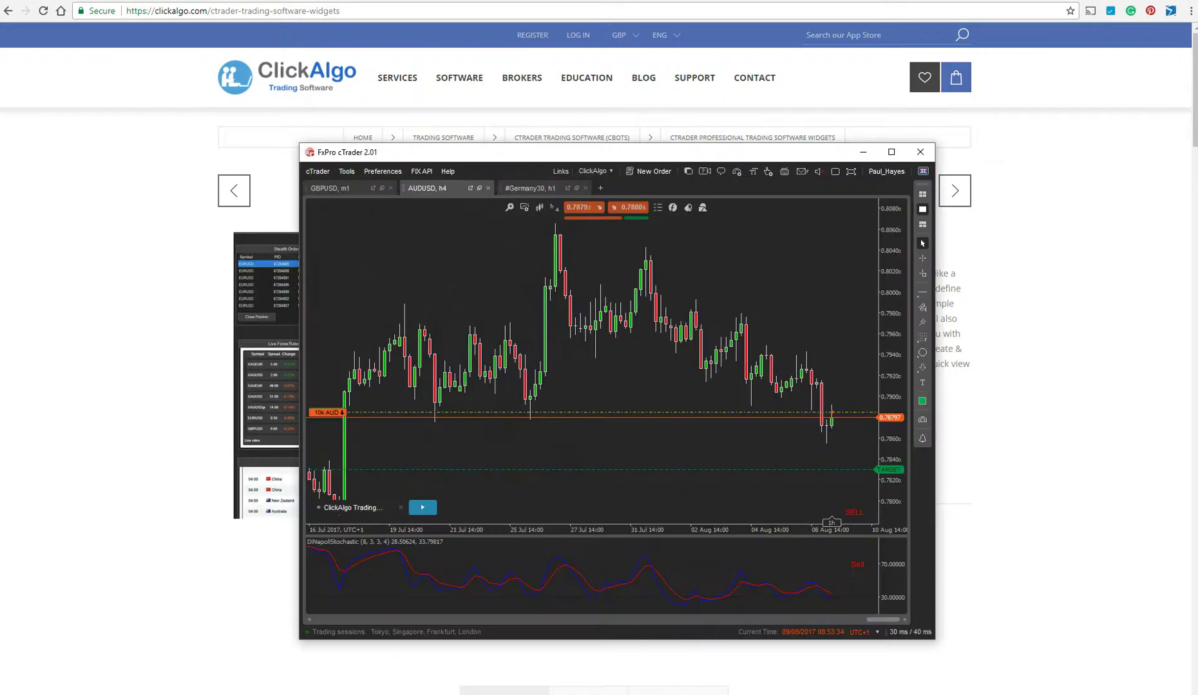
click(891, 152)
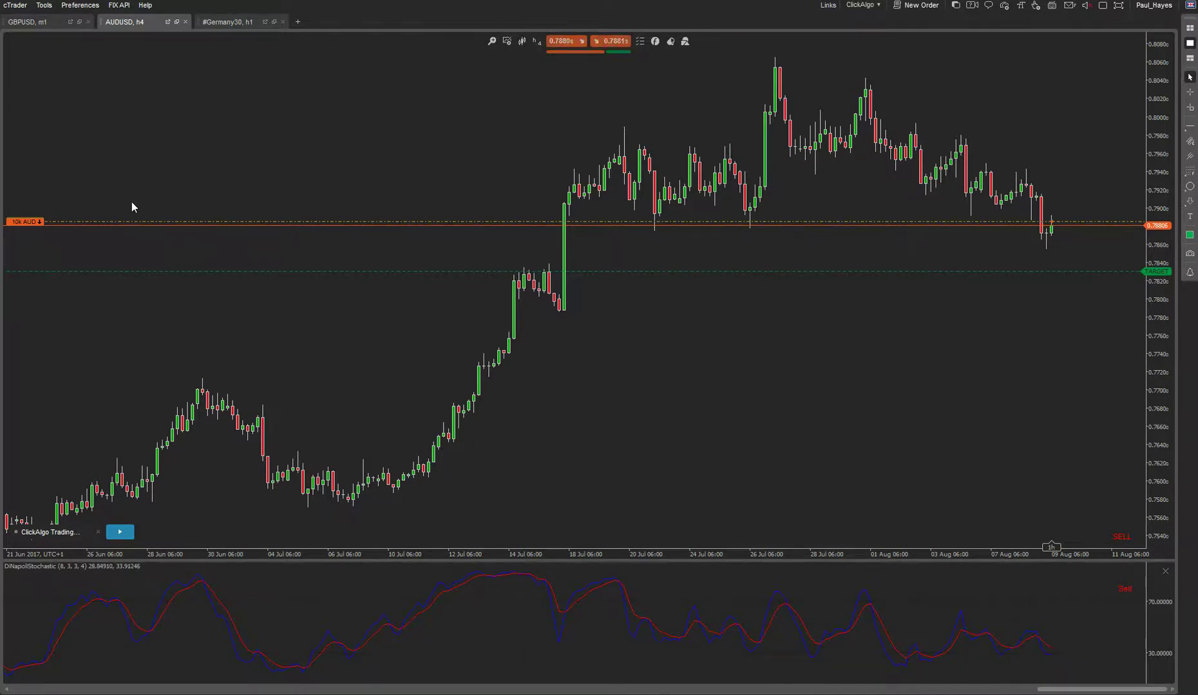
Step: Start the ClickAlgo Trading cBot, dismiss its welcome message and reposition the AUDUSD widget panel
click(120, 534)
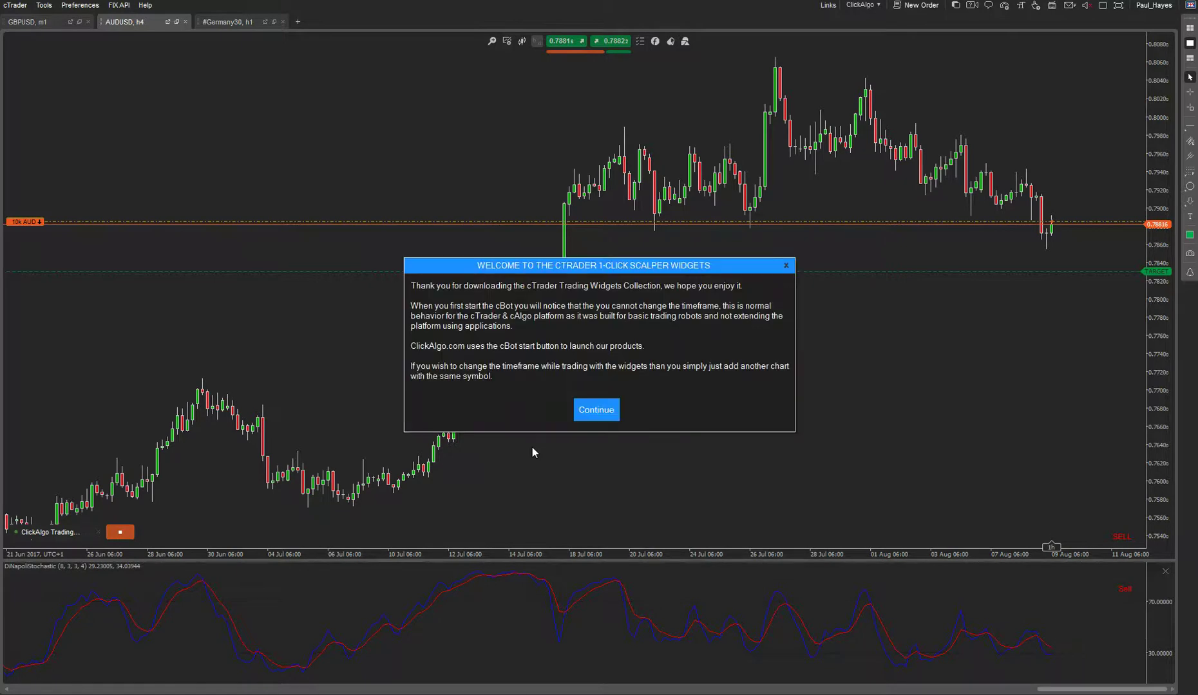
click(596, 410)
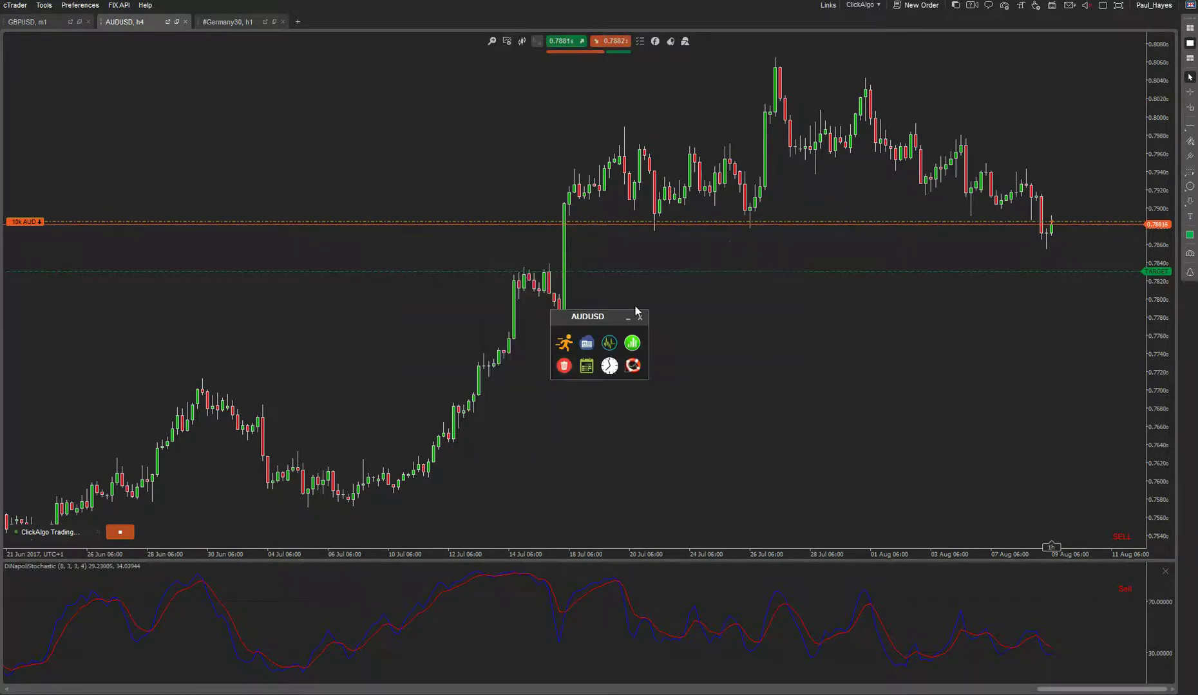
drag(606, 317, 813, 367)
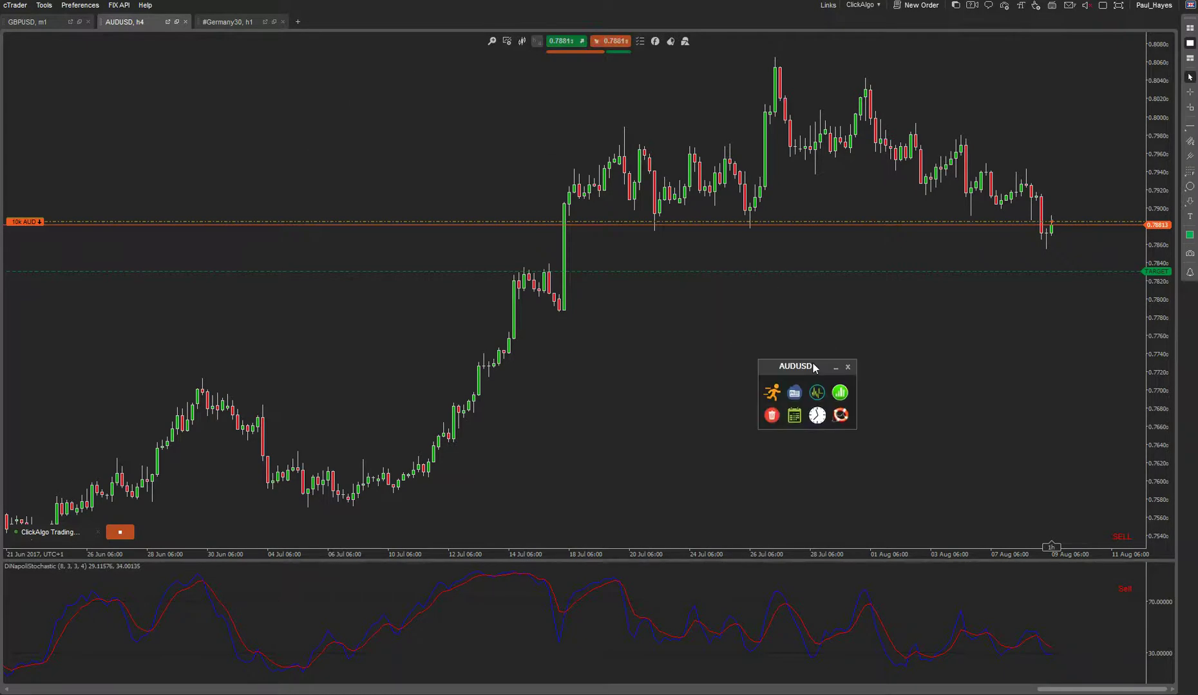
Step: Try the Default (Light) template, then apply Basic and centre the AUDUSD widget panel
click(508, 41)
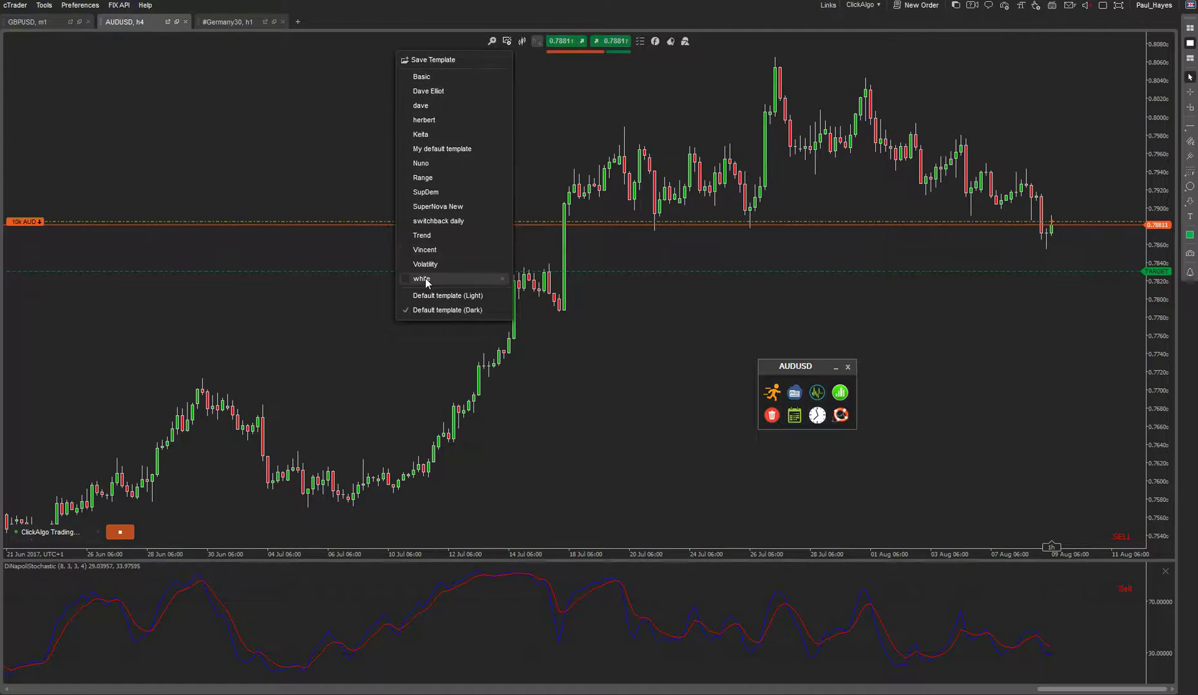
click(425, 296)
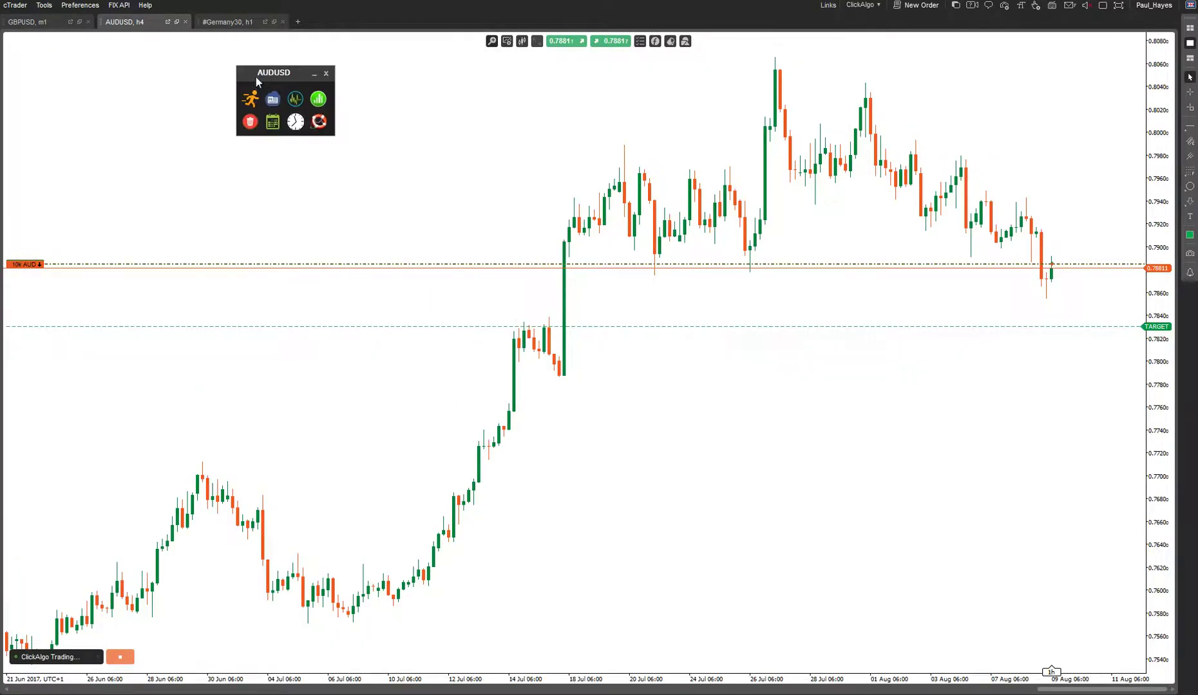
click(507, 42)
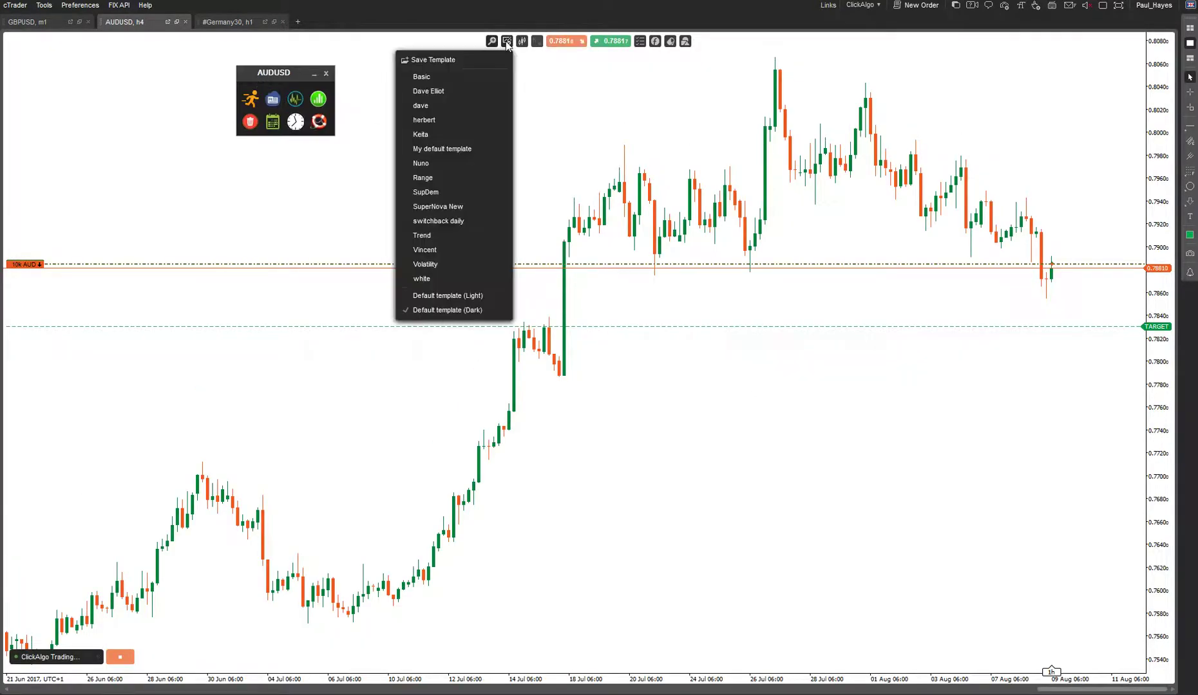
click(427, 79)
drag(284, 76, 622, 302)
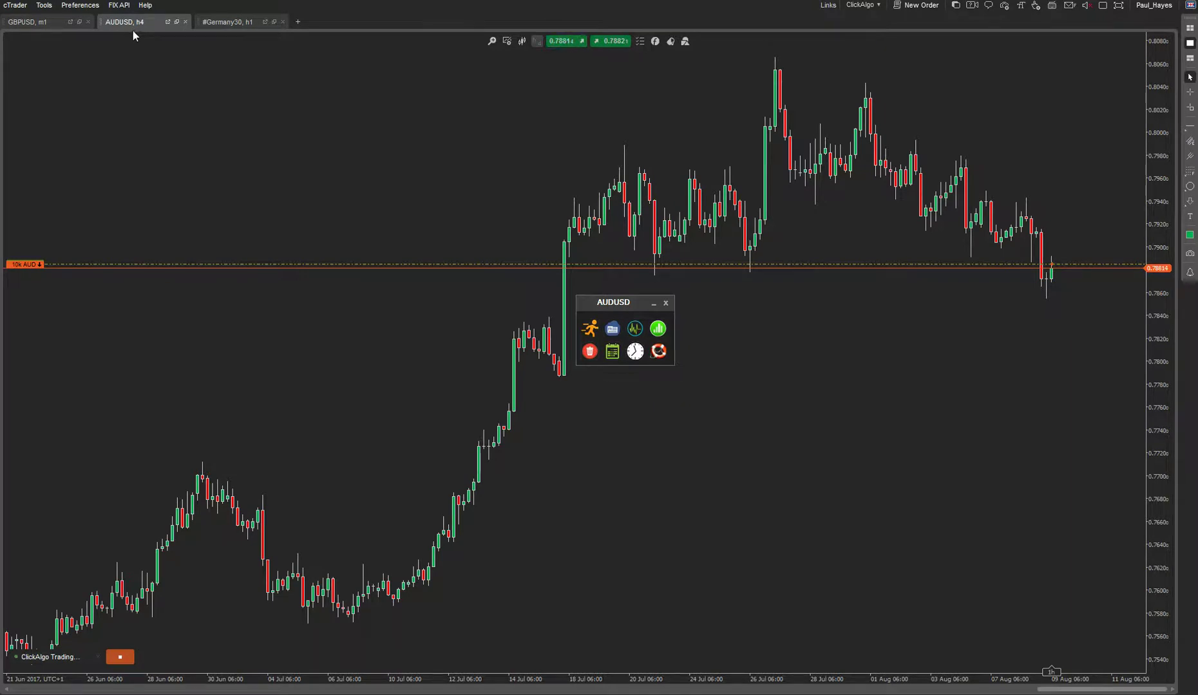
Step: Park the widget panel top-left and open the scalper lower right, collapsed to SELL/BUY
drag(592, 303, 347, 162)
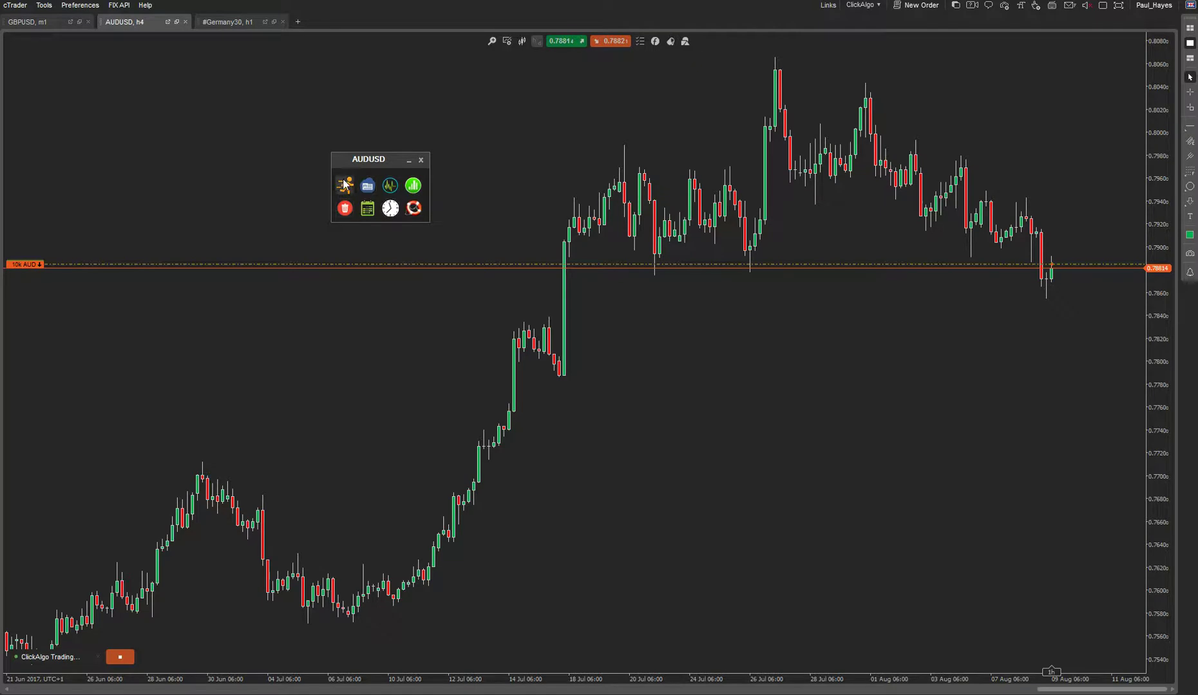
drag(361, 162, 274, 108)
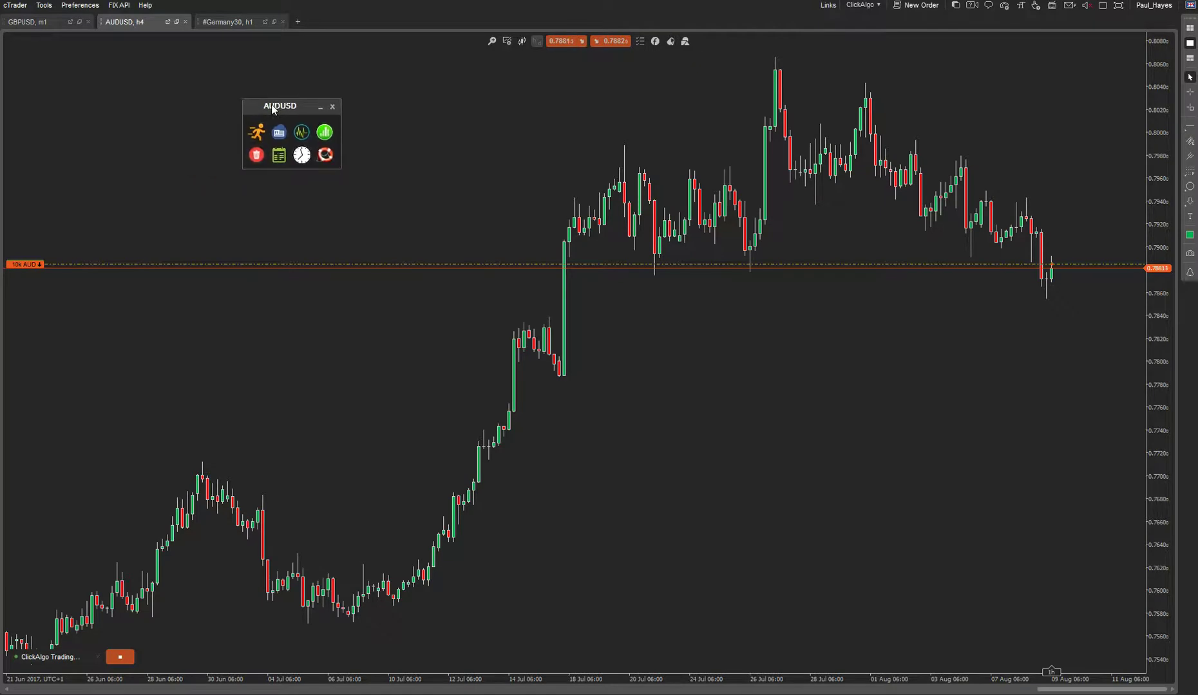
click(258, 133)
drag(322, 301, 811, 387)
click(259, 135)
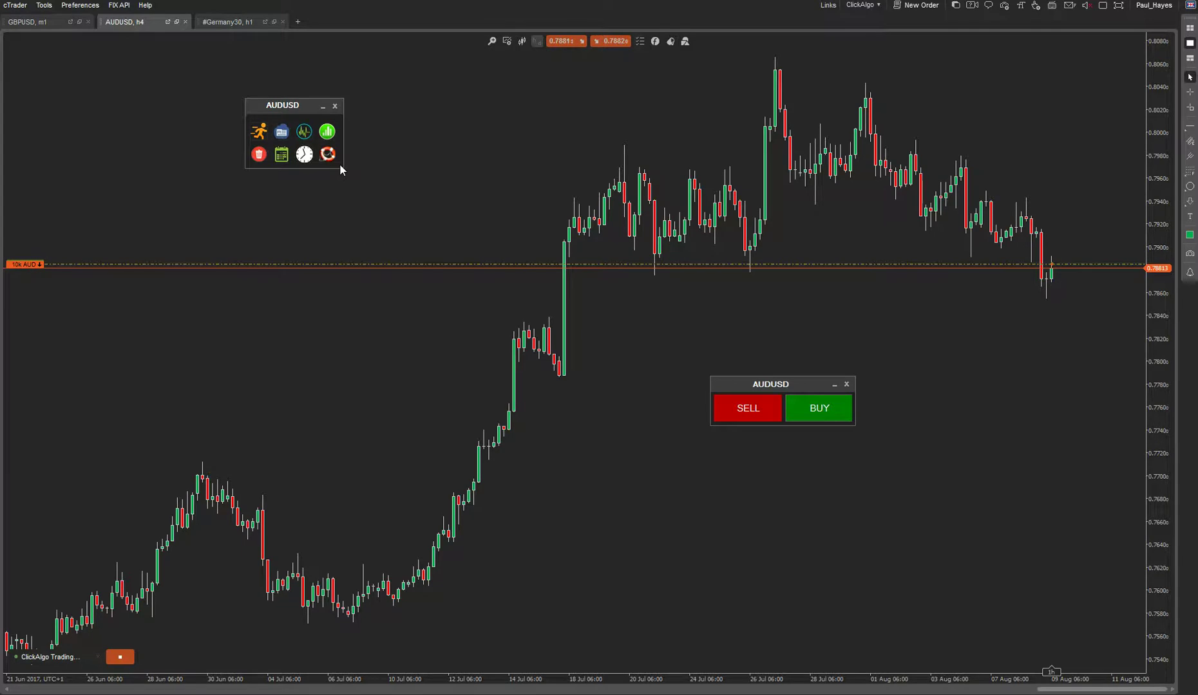
Step: Turn off one-click risk management and set the scalper volume to 1000 (0.01 lots)
drag(792, 385, 466, 102)
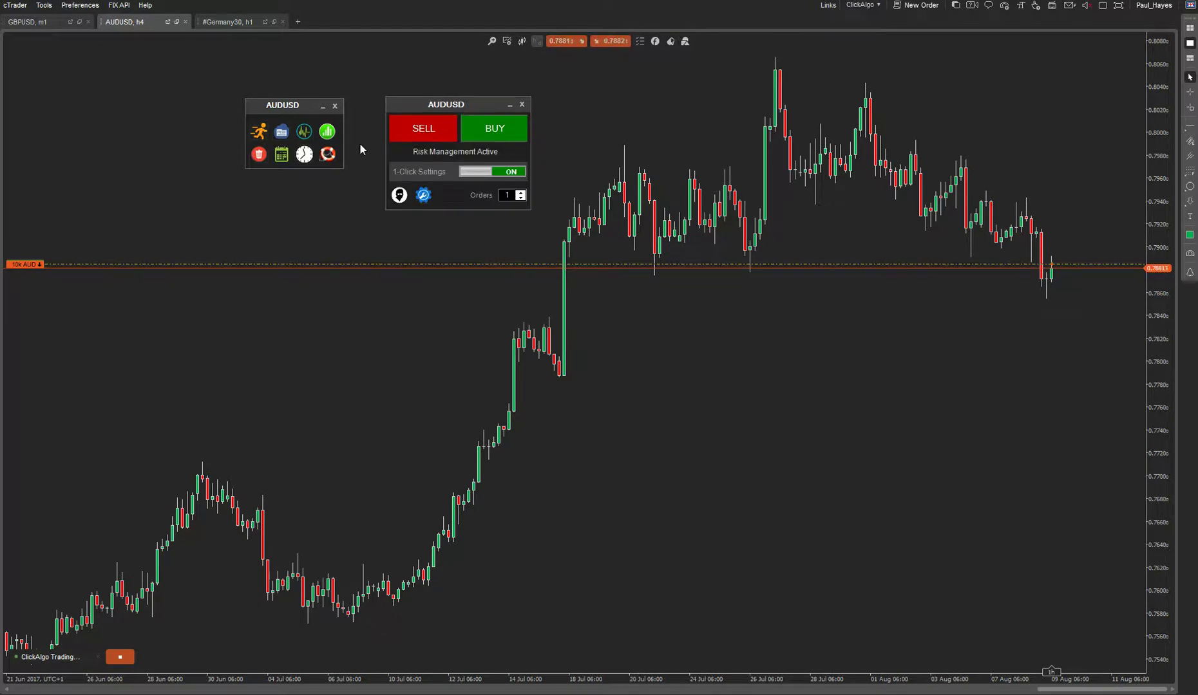
click(518, 173)
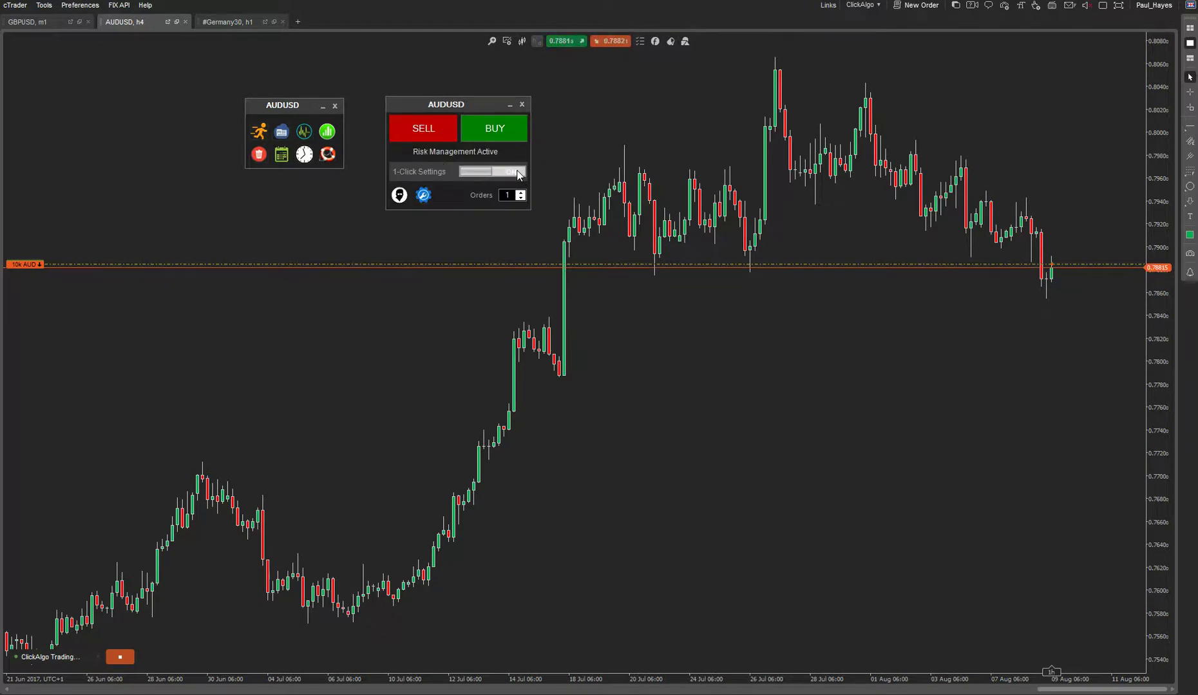
drag(474, 104, 935, 370)
scroll(911, 417, up, 6)
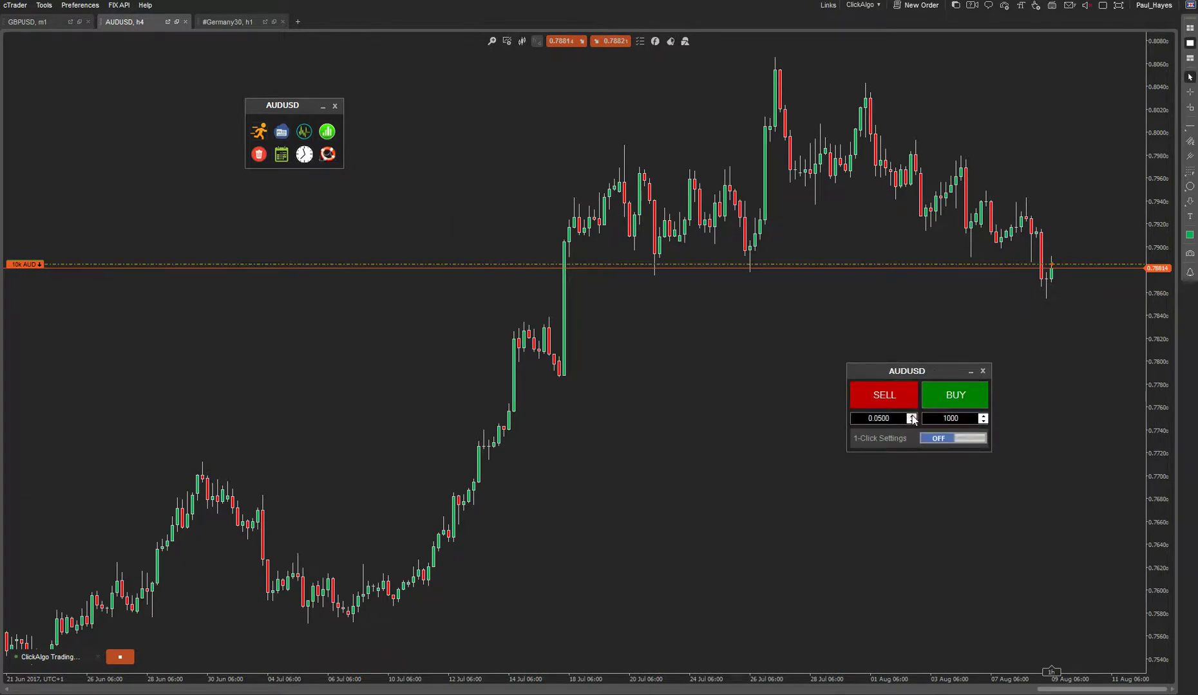
scroll(982, 417, up, 4)
double_click(968, 422)
text(1000)
click(897, 421)
Step: Place 1k AUDUSD sell and buy market orders, then turn one-click risk management back on
click(258, 132)
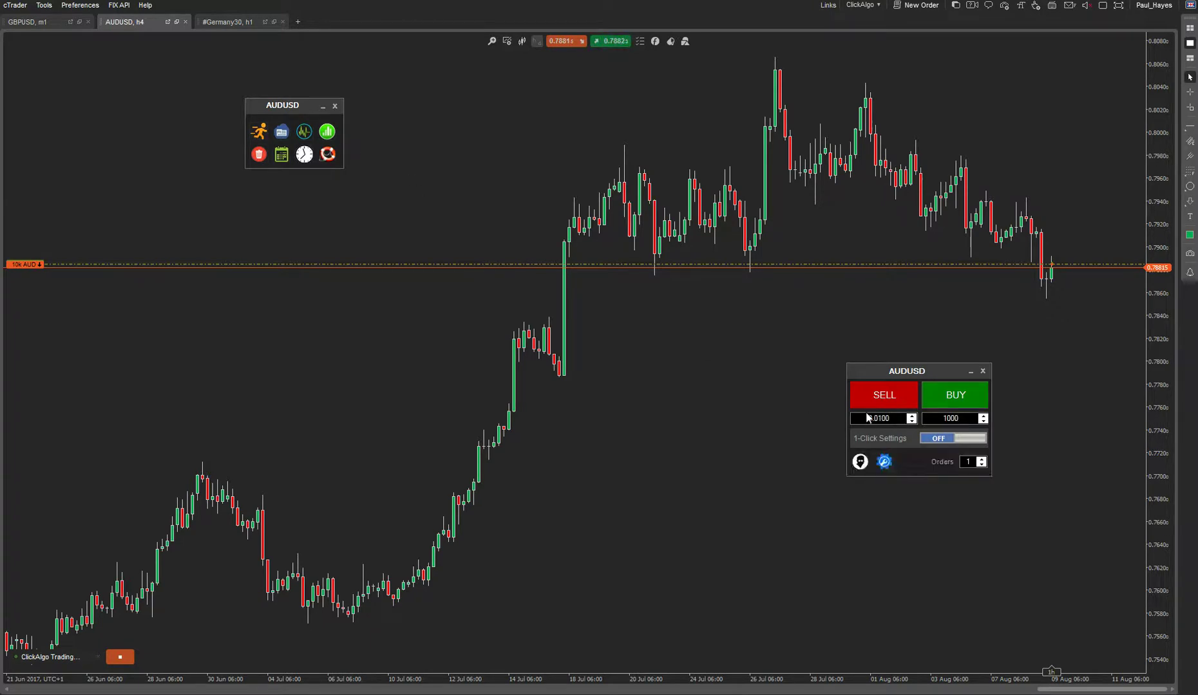
click(259, 132)
drag(934, 368, 971, 345)
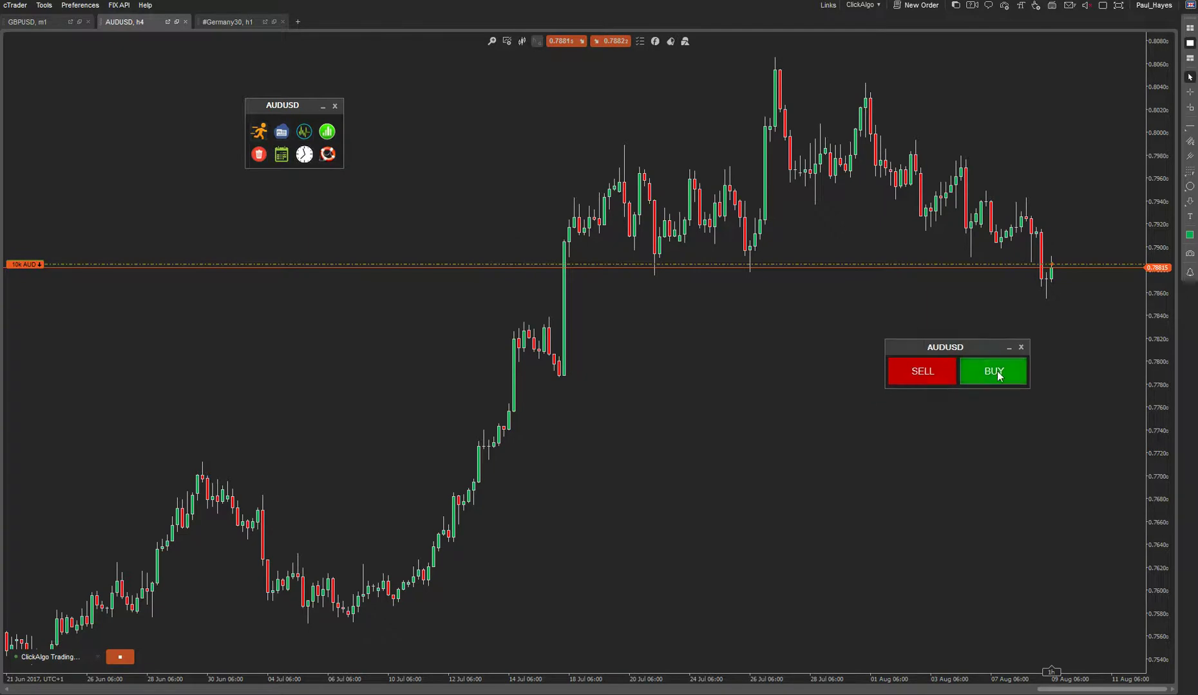
click(931, 379)
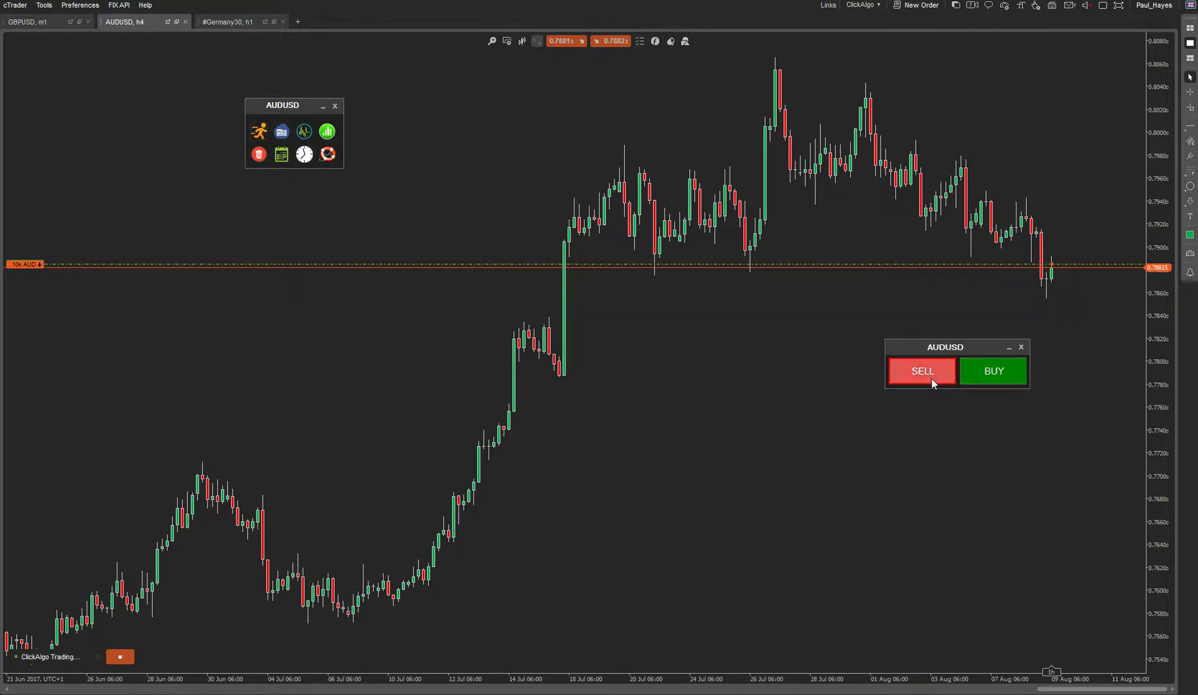
click(1008, 381)
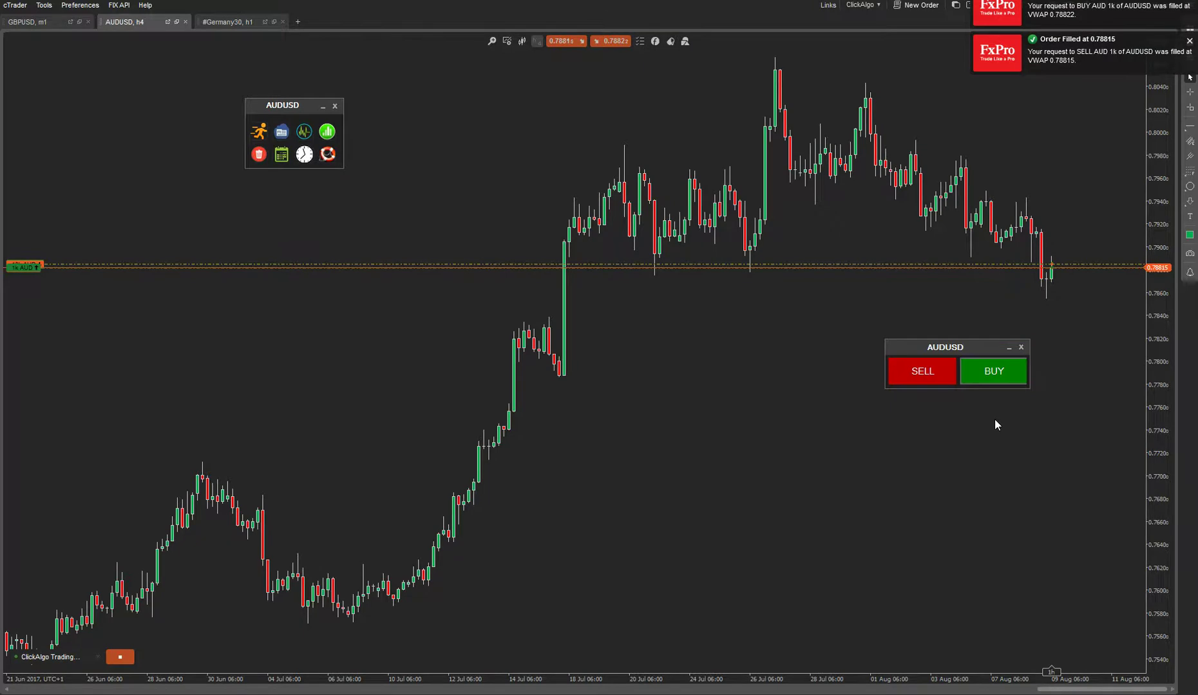
click(951, 385)
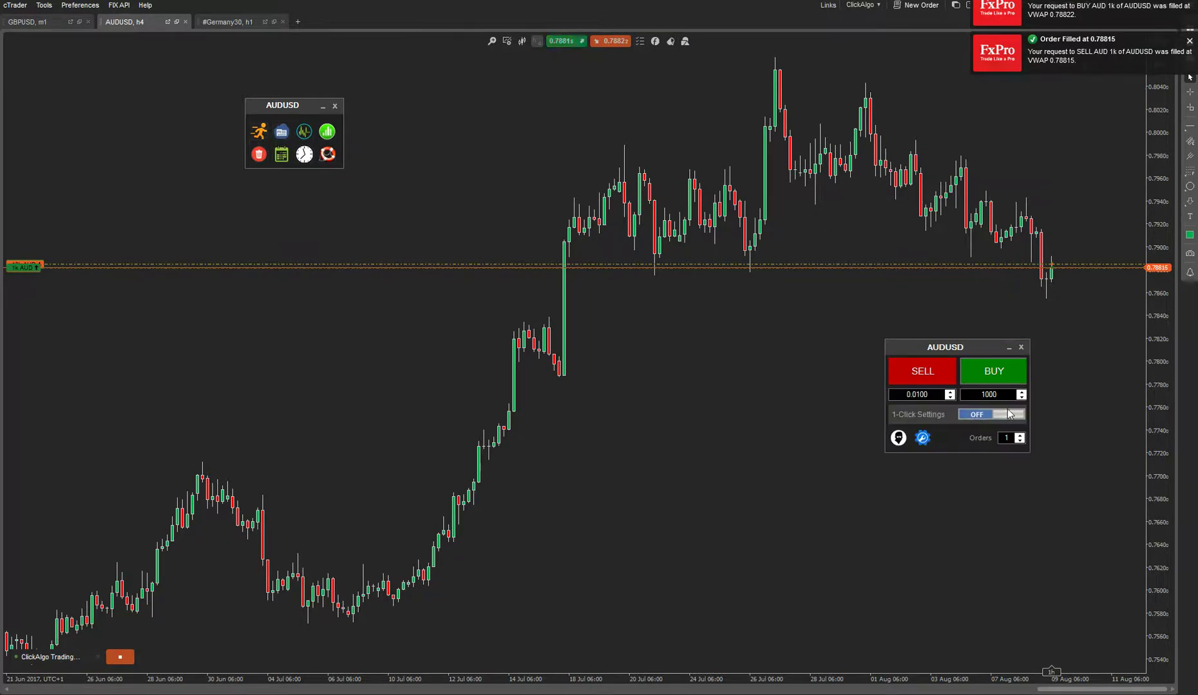
click(1010, 416)
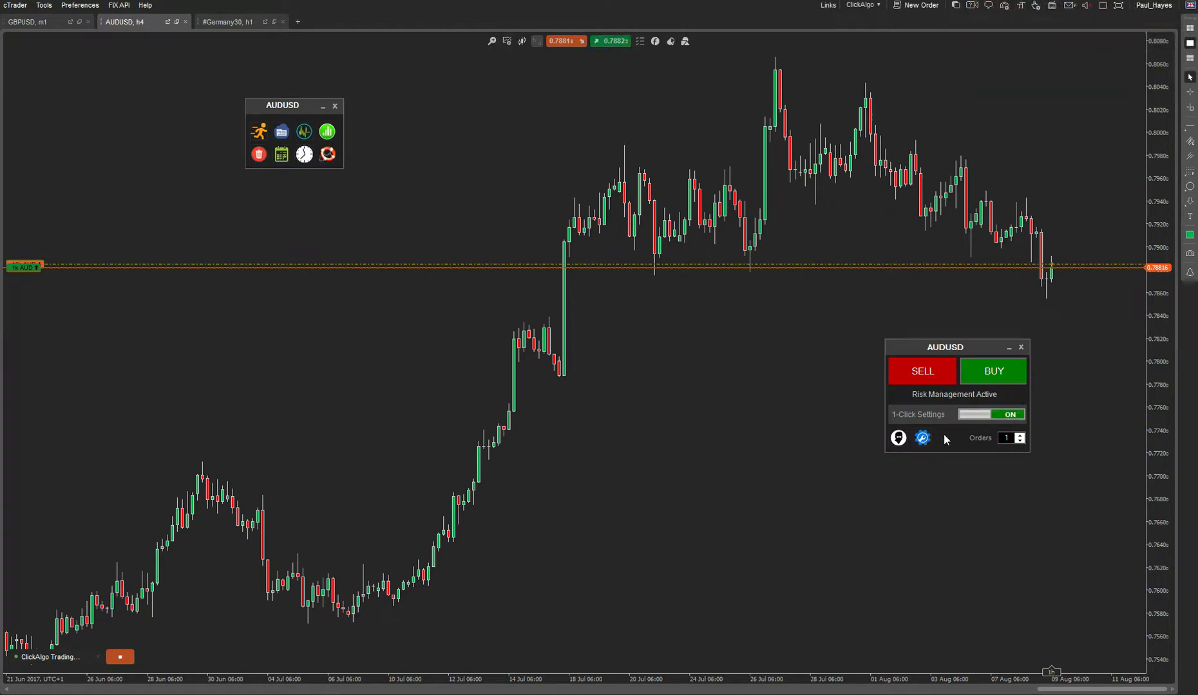
Step: Review the One Click Trade Settings (10-pip SL/TP), then close the dialog and AUDUSD trade panel
click(922, 438)
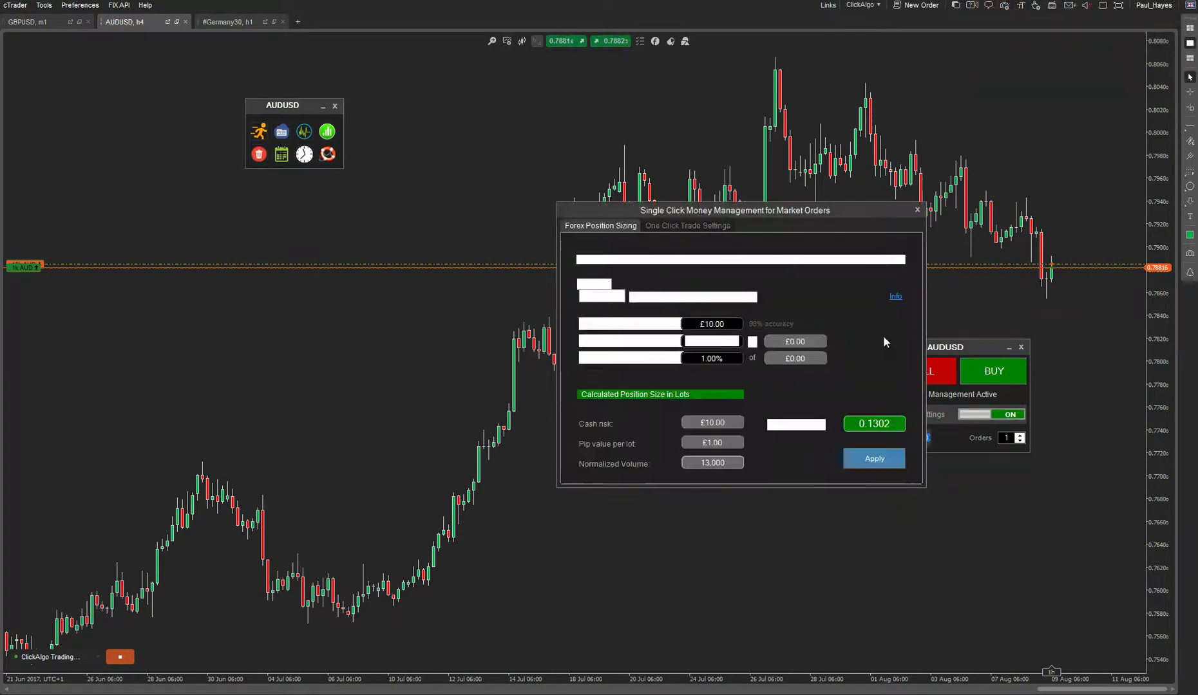
drag(812, 216, 543, 243)
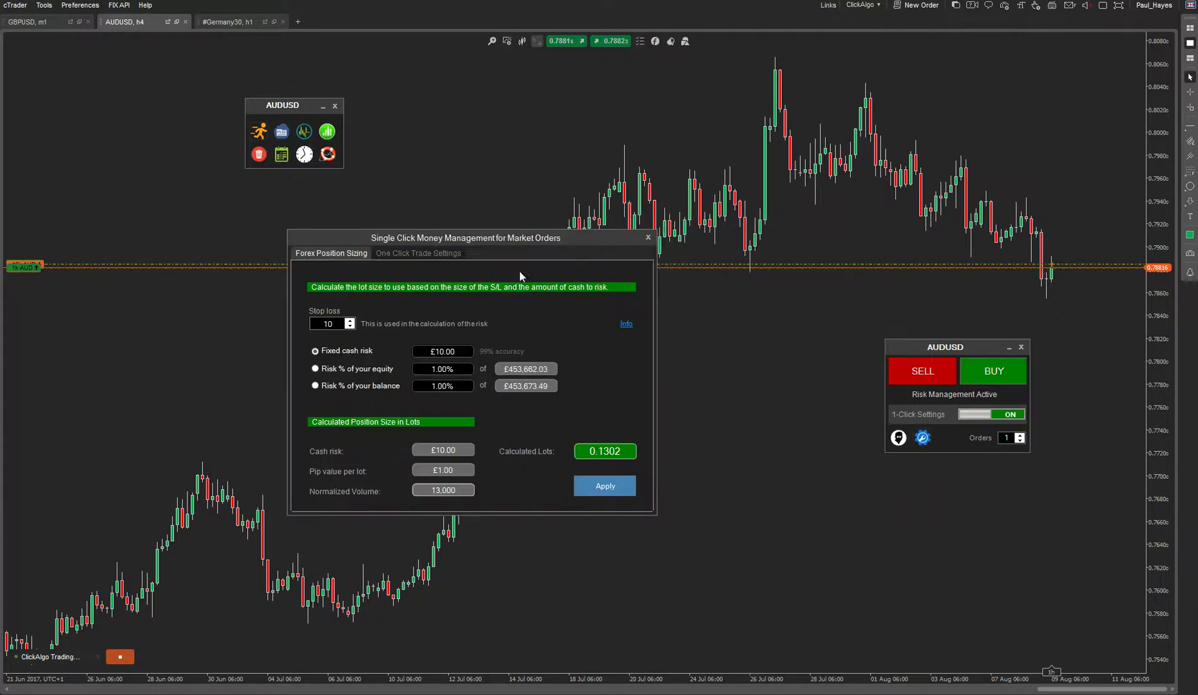
click(431, 250)
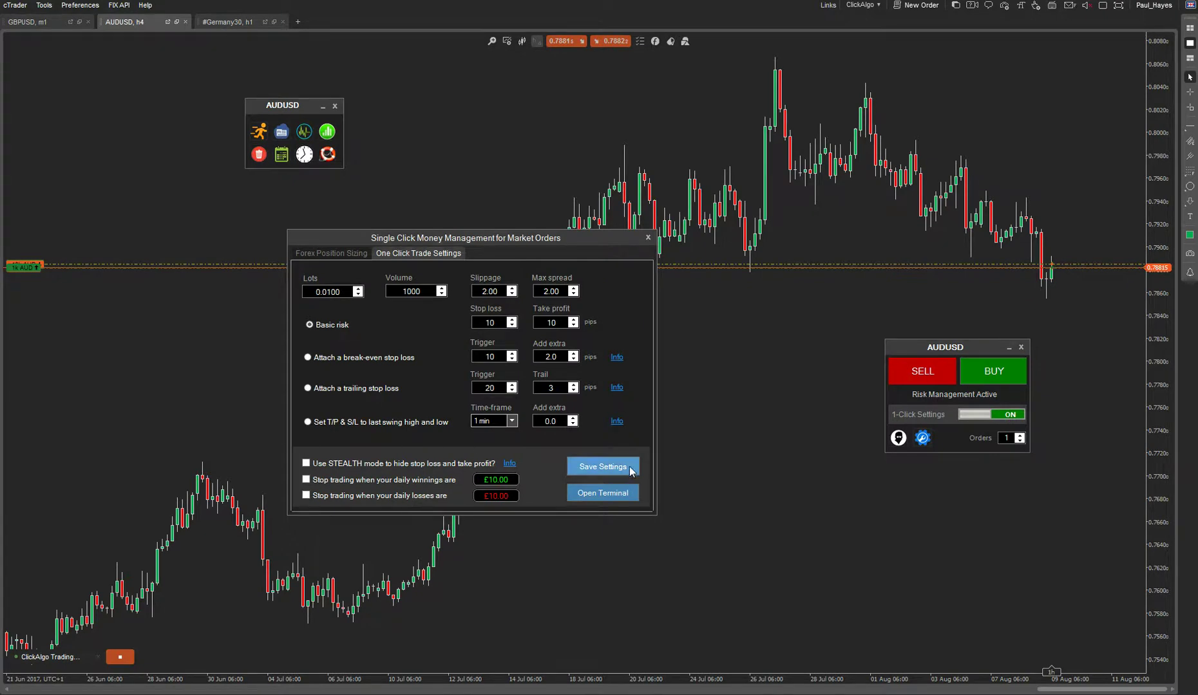
click(648, 238)
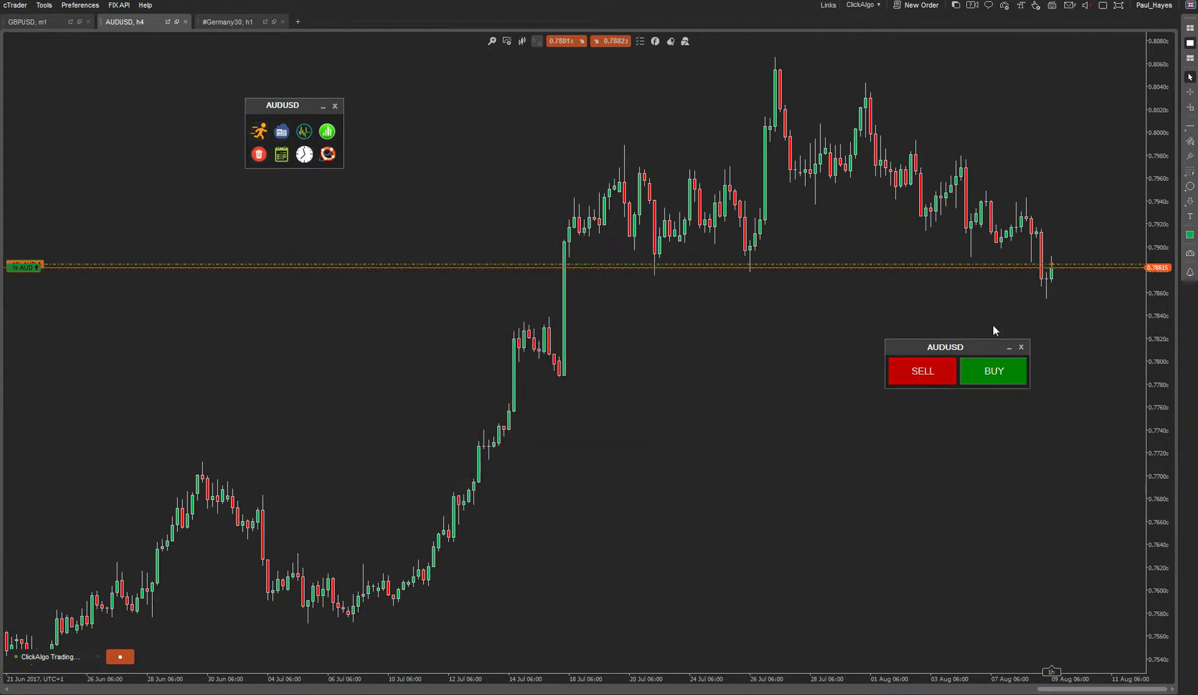
drag(968, 349, 1033, 321)
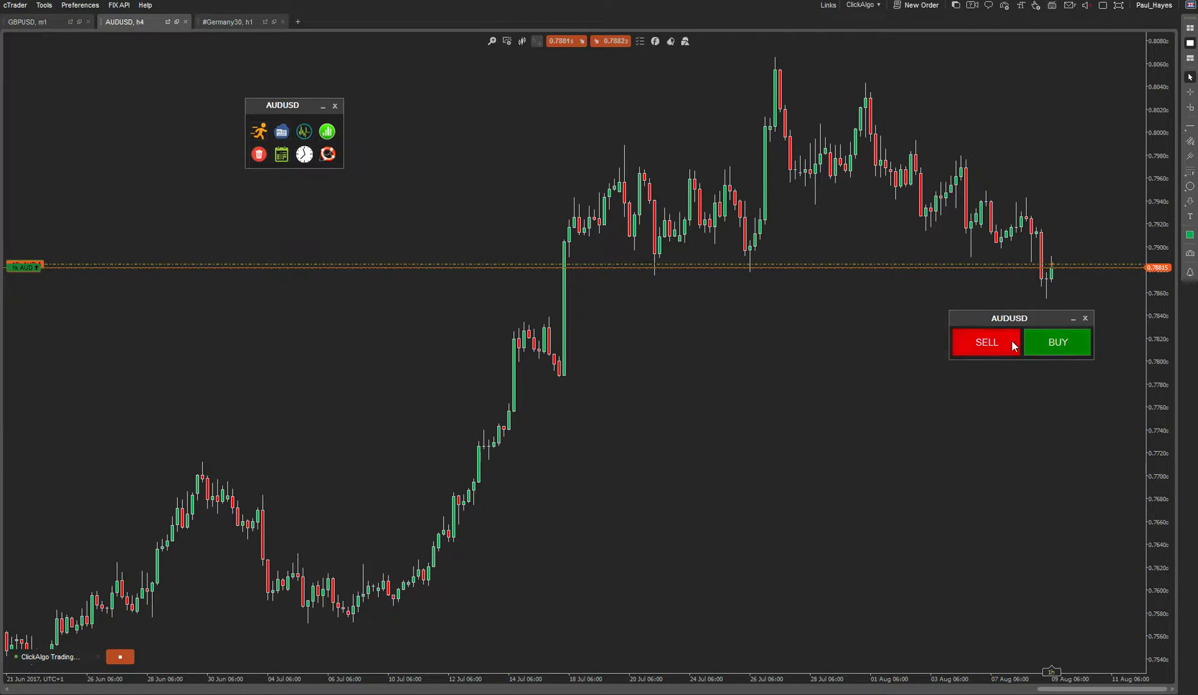
click(1084, 318)
Step: Open the AUDUSD stats panel (equity, spread, P&L) and place it right of chart centre
click(284, 156)
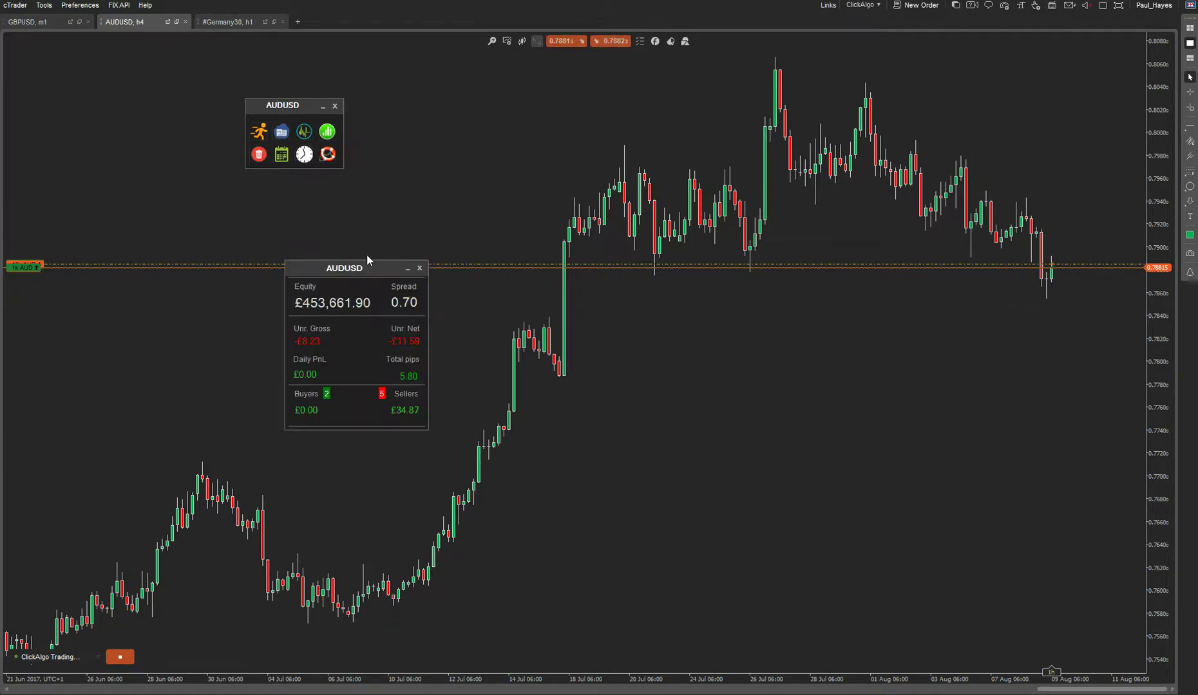
drag(362, 263, 920, 324)
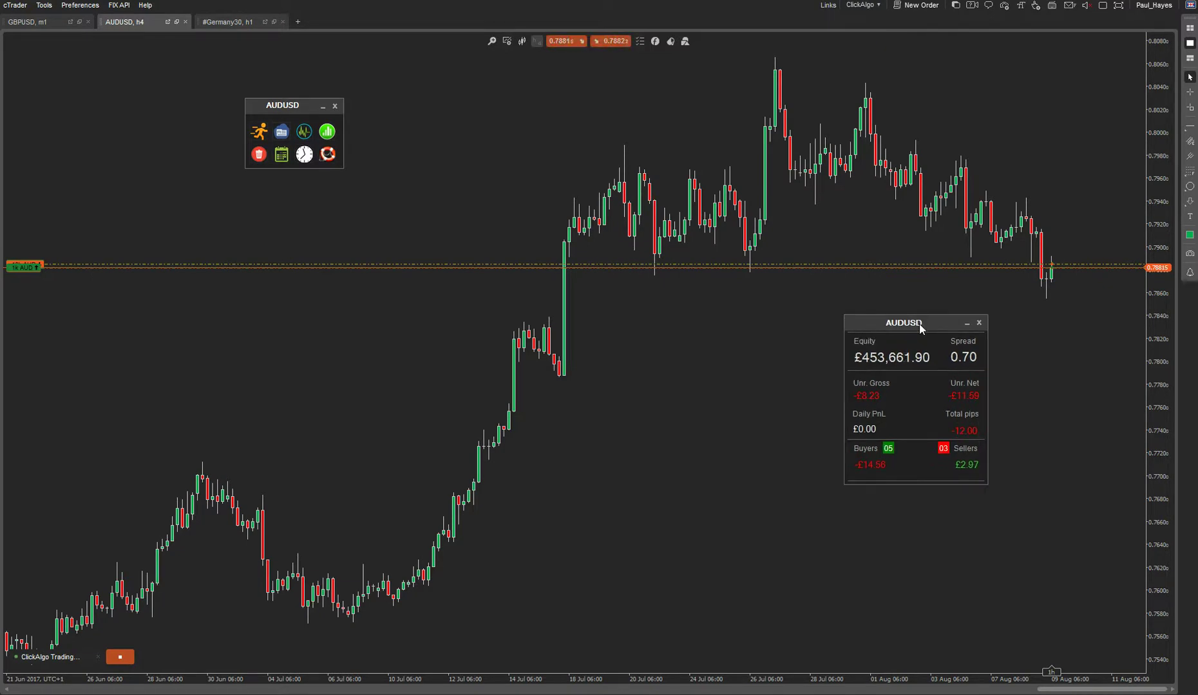
drag(923, 330, 971, 337)
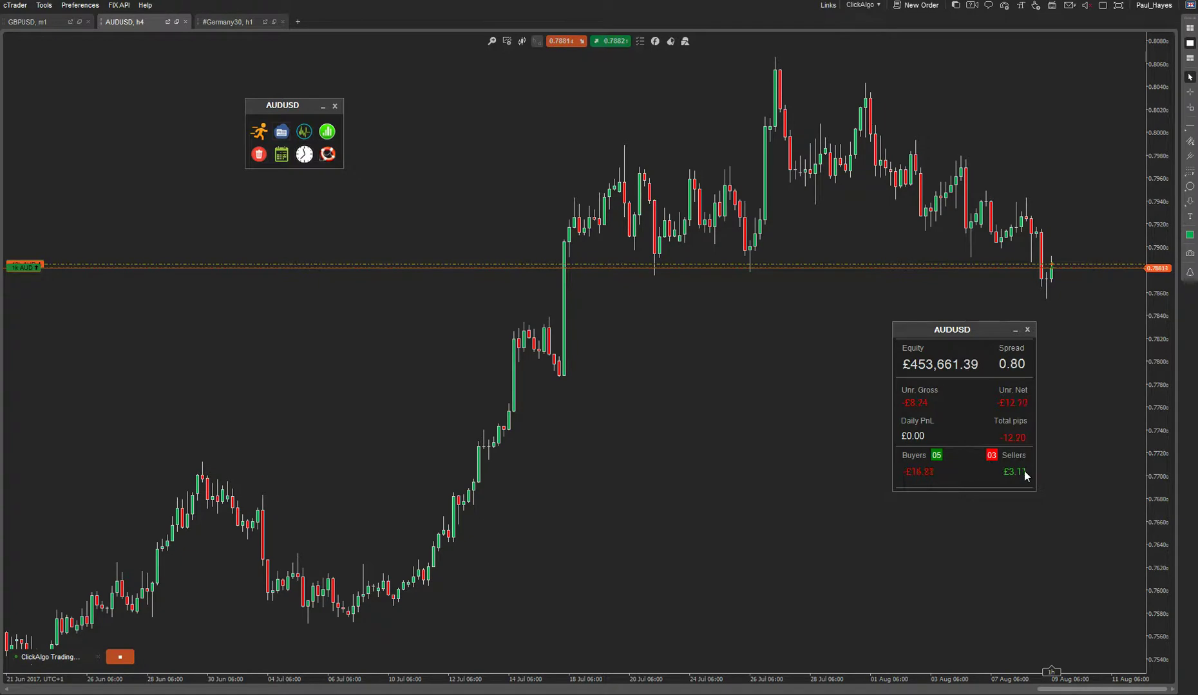
drag(974, 327, 865, 336)
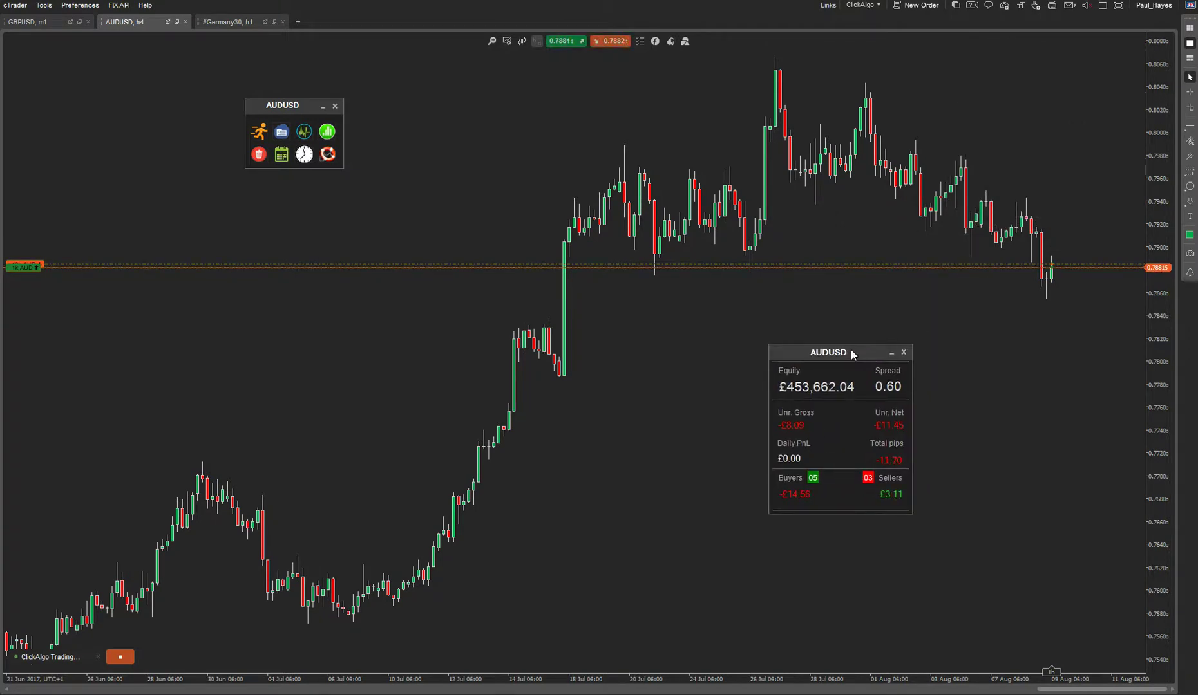
drag(851, 350, 846, 347)
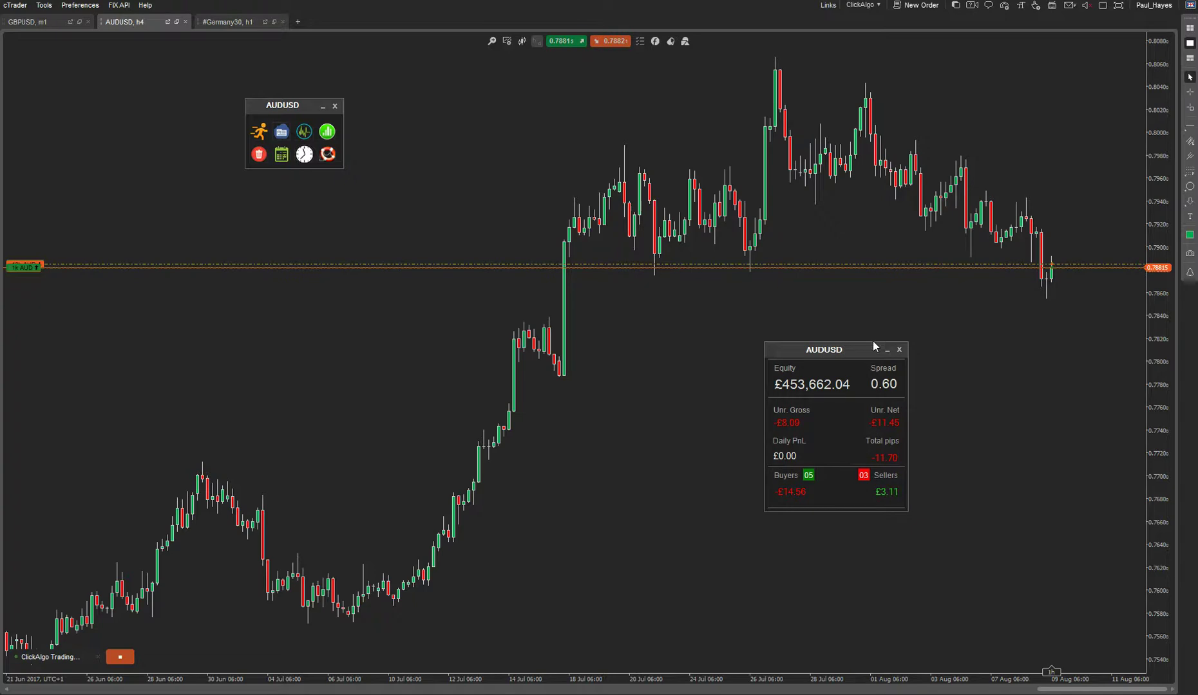
Step: Reopen the SELL/BUY trade panel beside the stats panel and open Depth of Market at chart centre
click(260, 137)
drag(385, 298, 1024, 471)
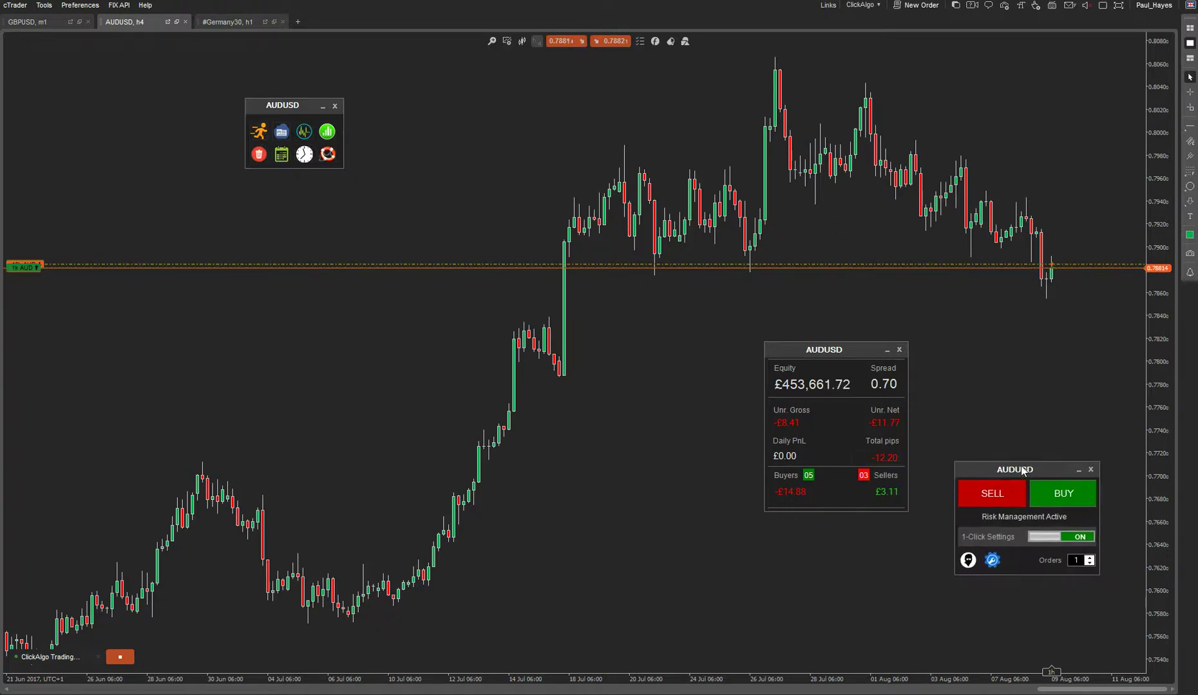
click(304, 131)
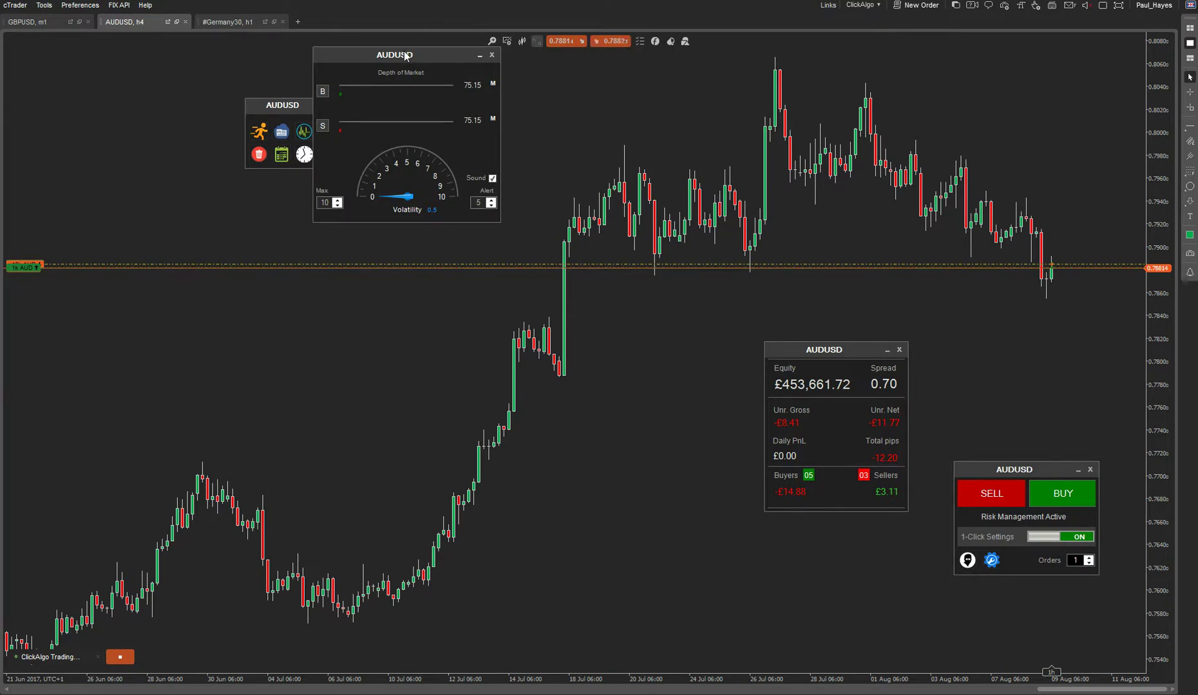
drag(404, 56, 586, 302)
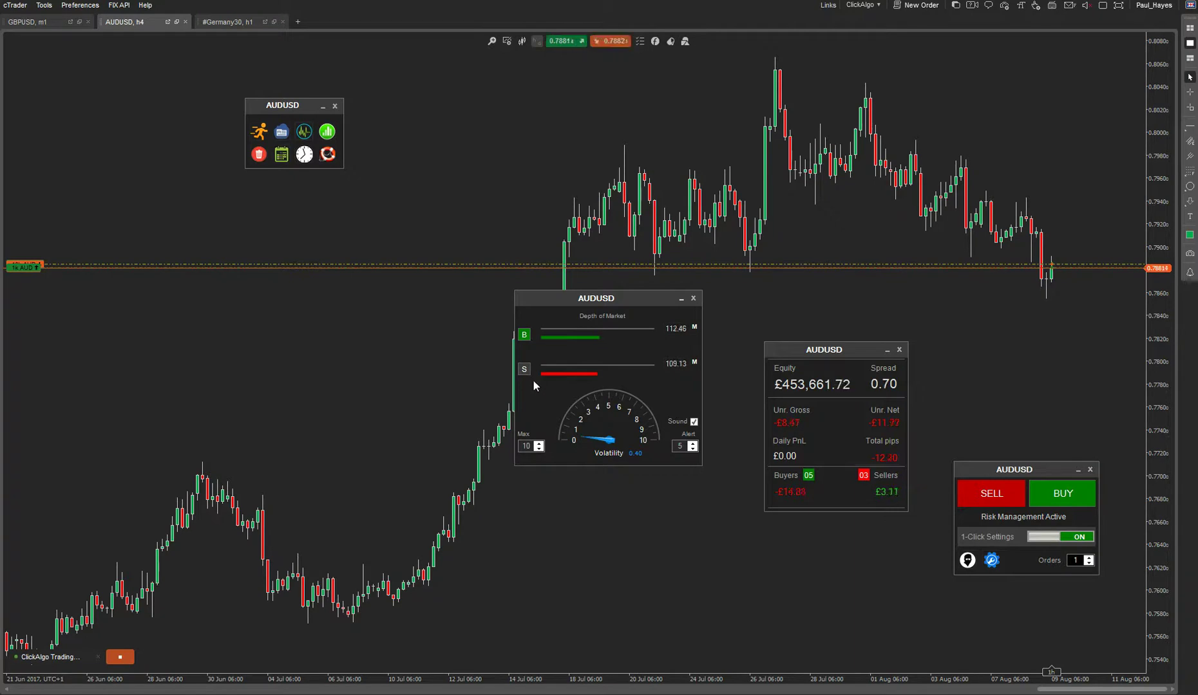
Step: Set the Depth of Market gauge to Max 3, Alert 1 with sound off, then open Live Forex Rates
scroll(539, 448, down, 6)
scroll(539, 451, down, 3)
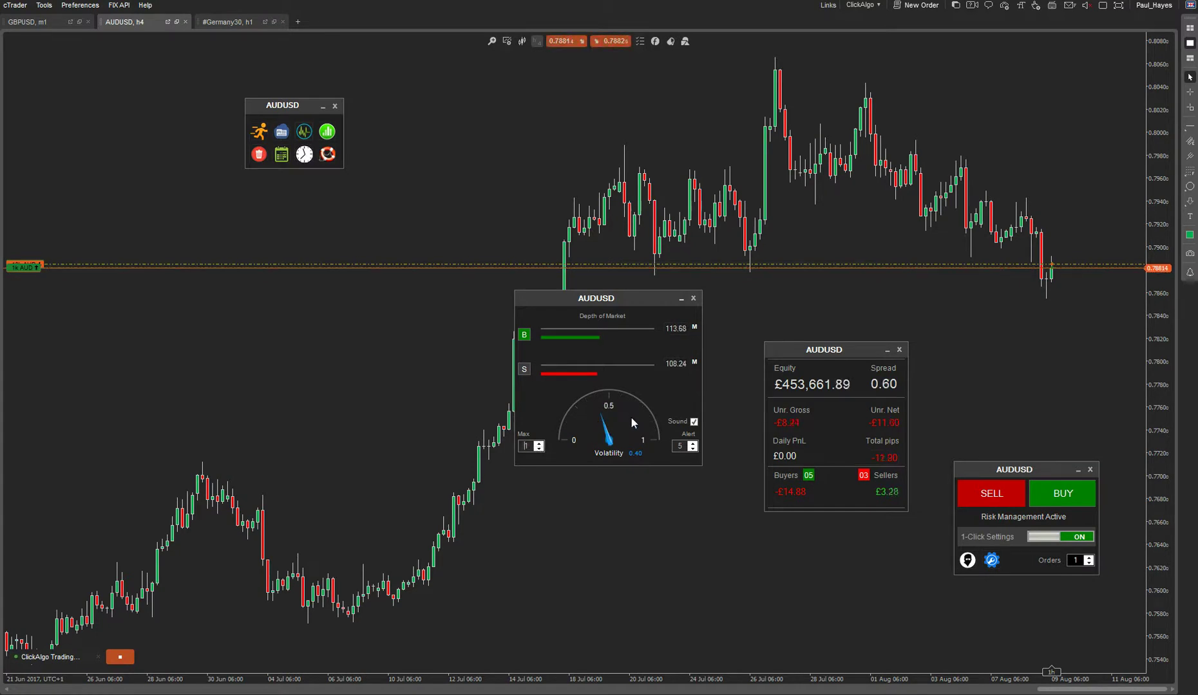
click(693, 449)
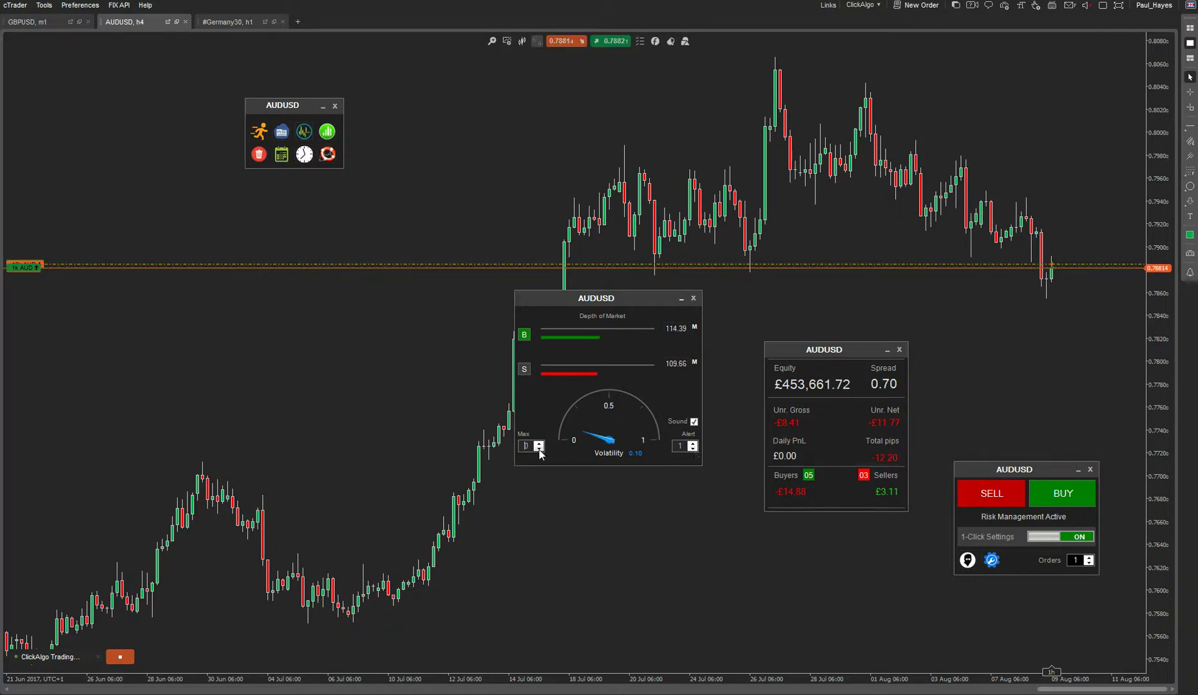
click(694, 450)
click(694, 421)
click(691, 443)
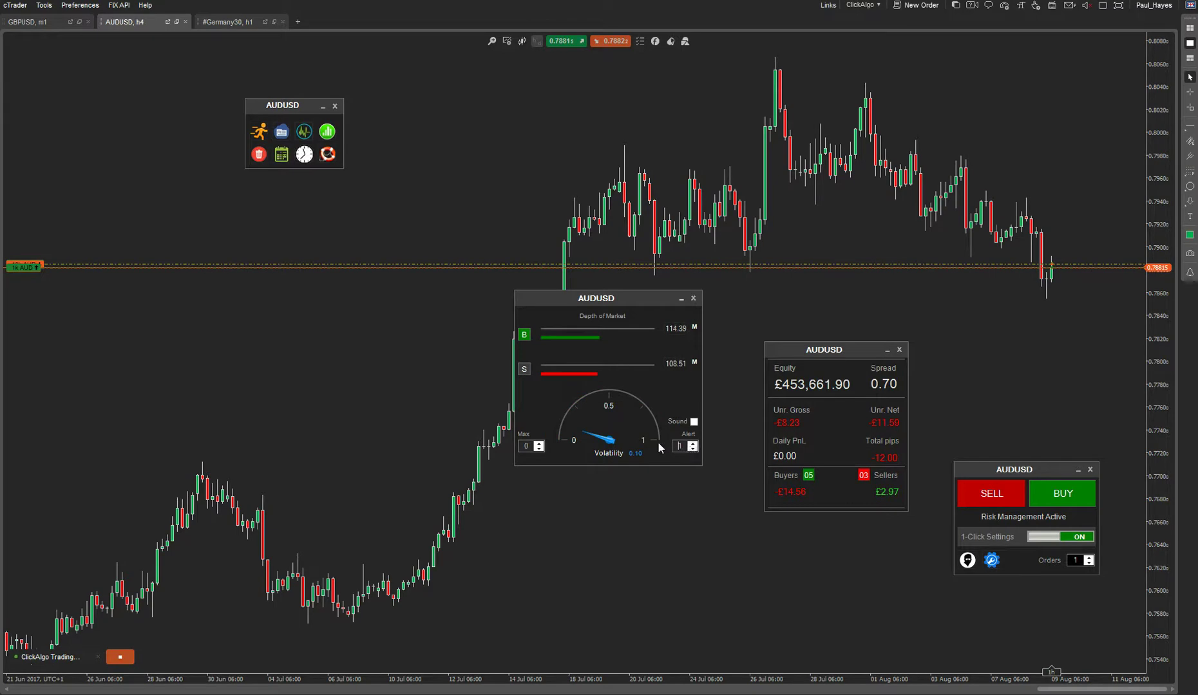
click(538, 443)
click(538, 443)
click(538, 443)
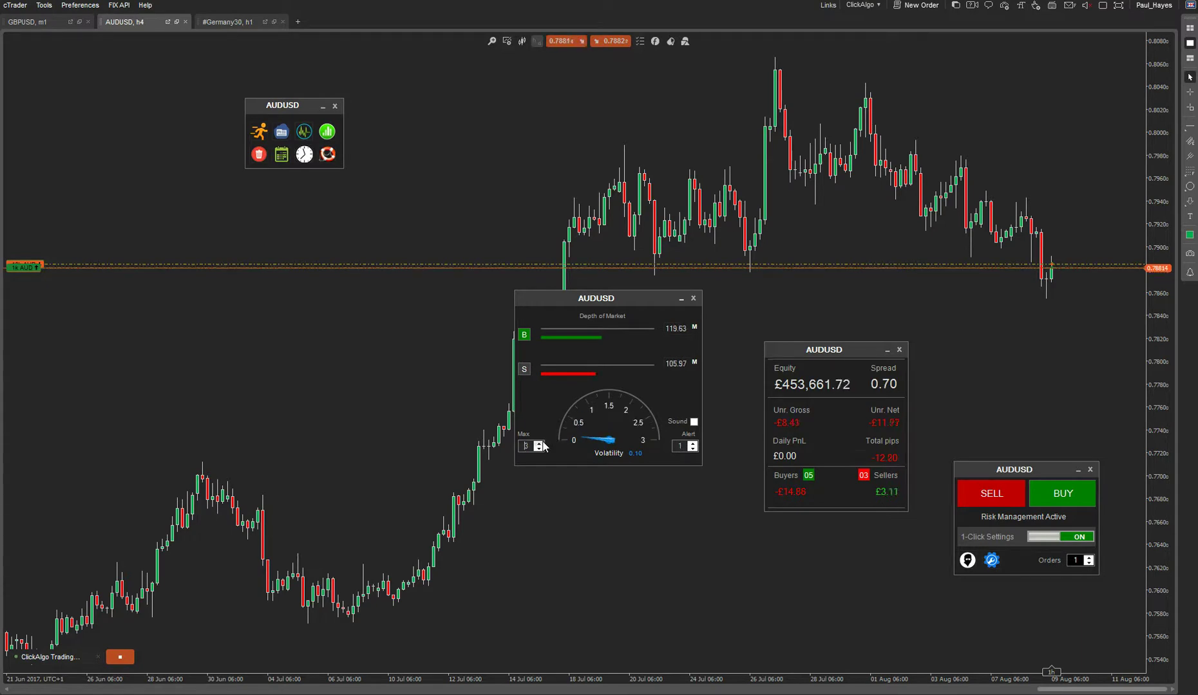
drag(621, 303, 643, 419)
click(325, 133)
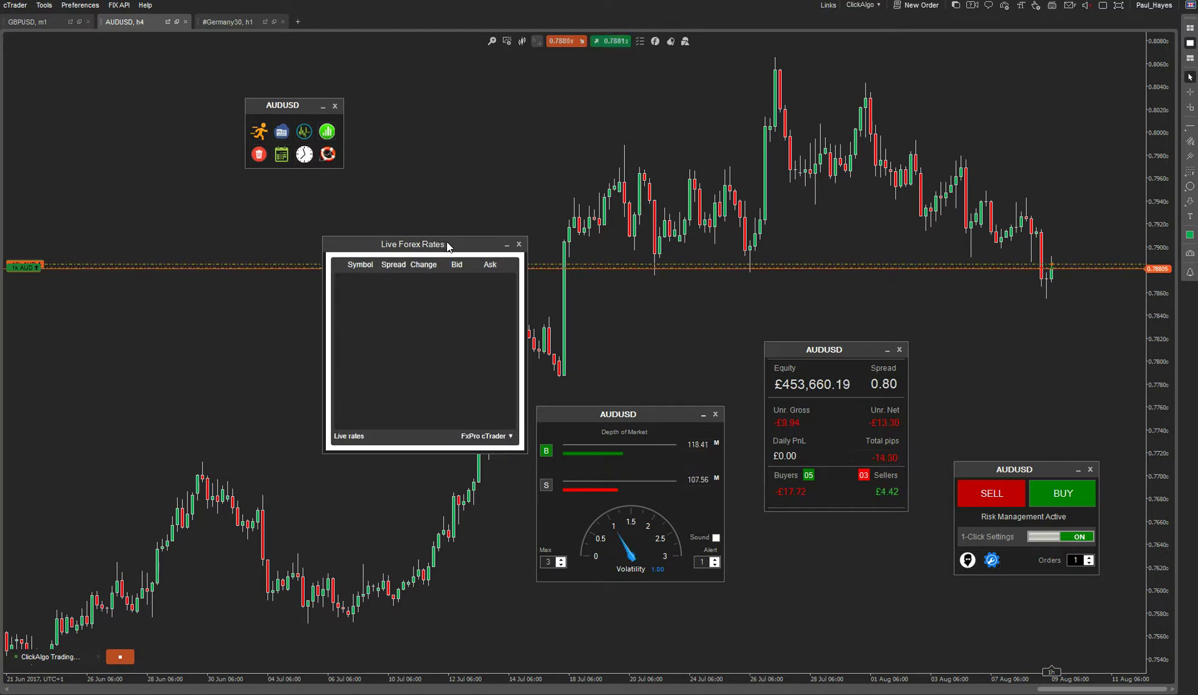
Step: Place the AUDUSD close-trades panel at the top right and move Live Forex Rates left
click(259, 158)
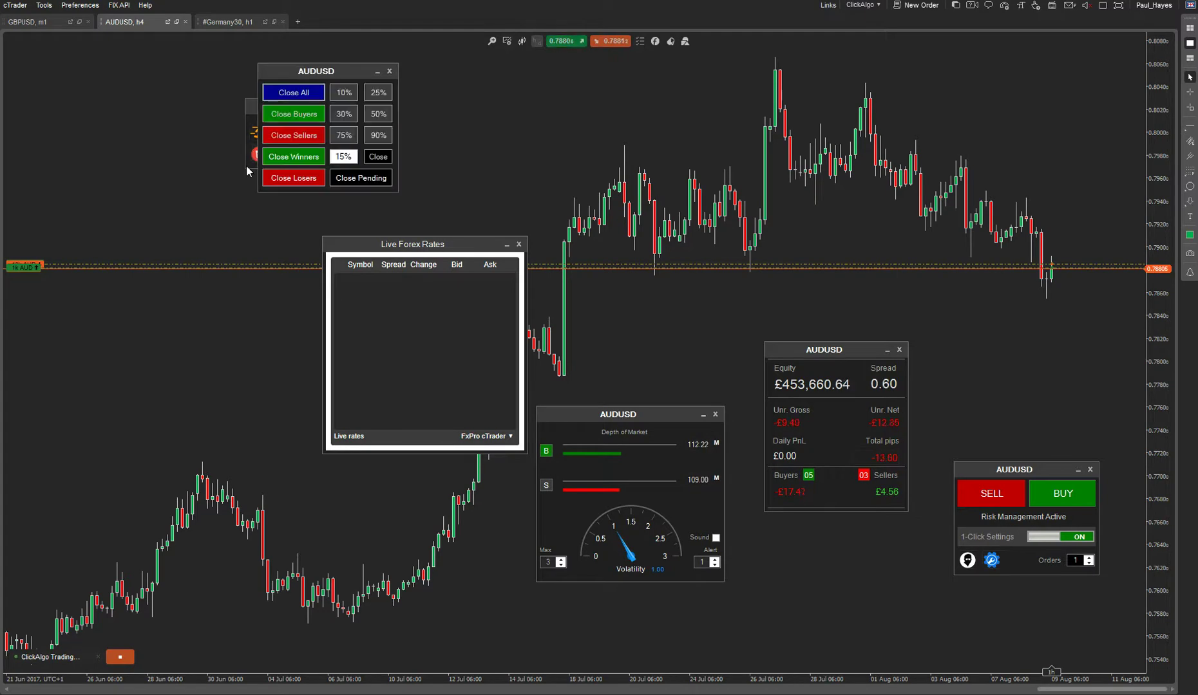
drag(376, 72, 1012, 55)
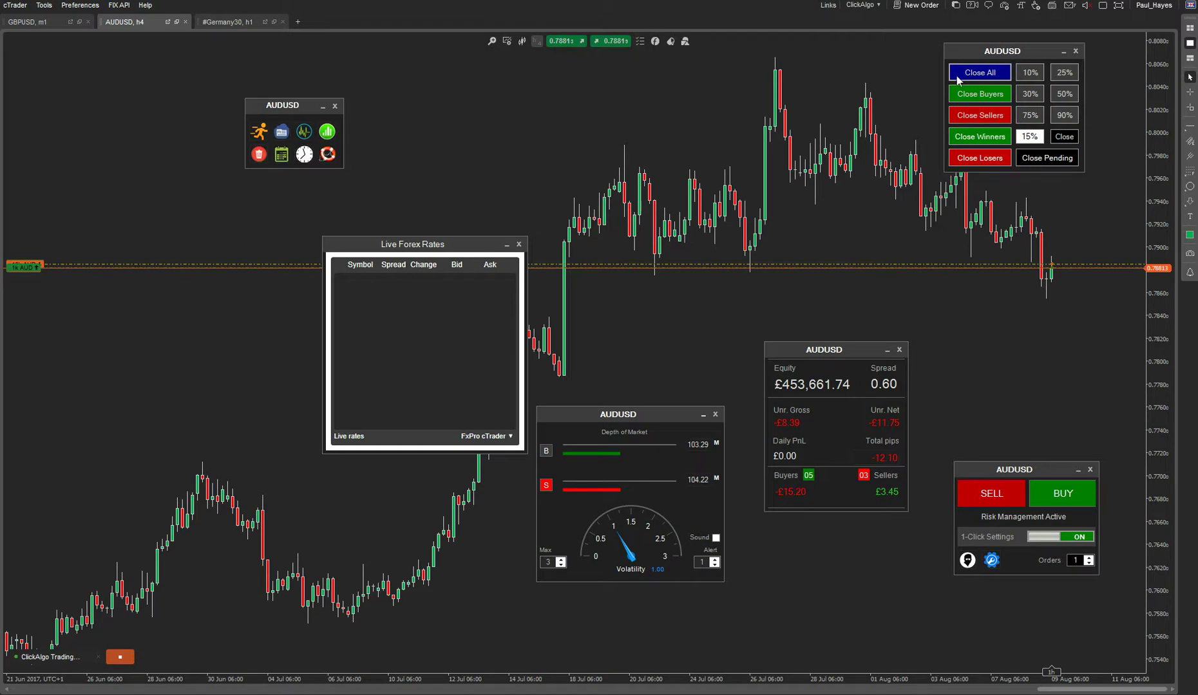
drag(429, 244, 193, 212)
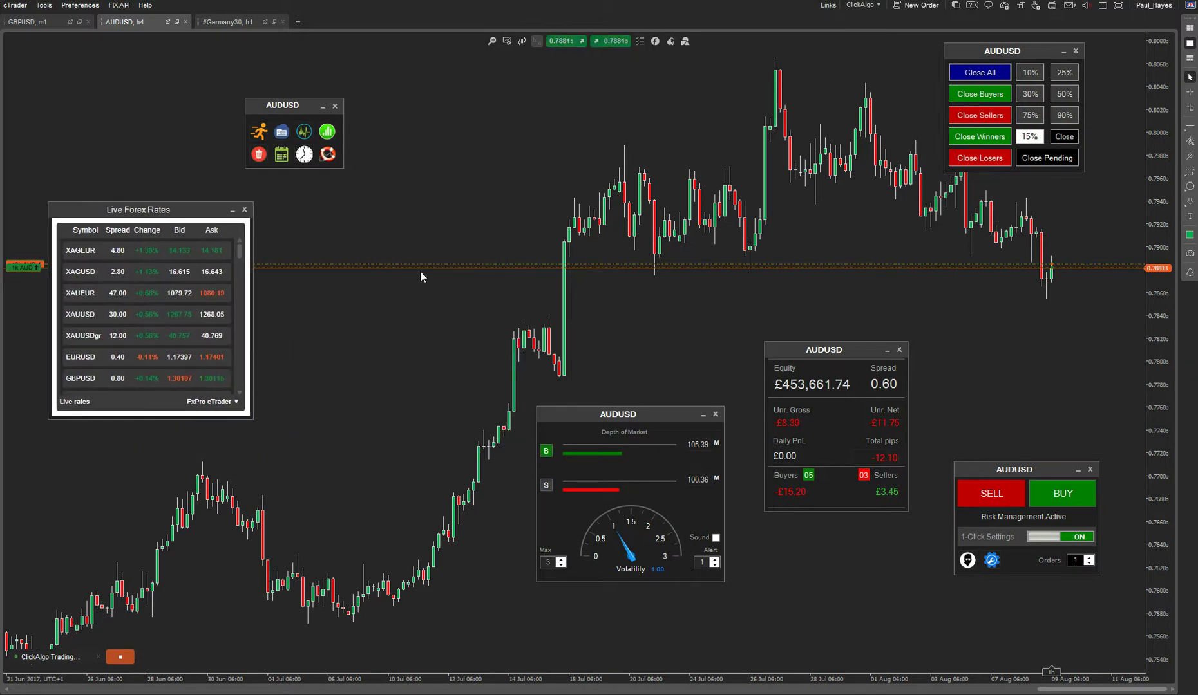
drag(987, 56, 463, 176)
drag(539, 121, 1032, 59)
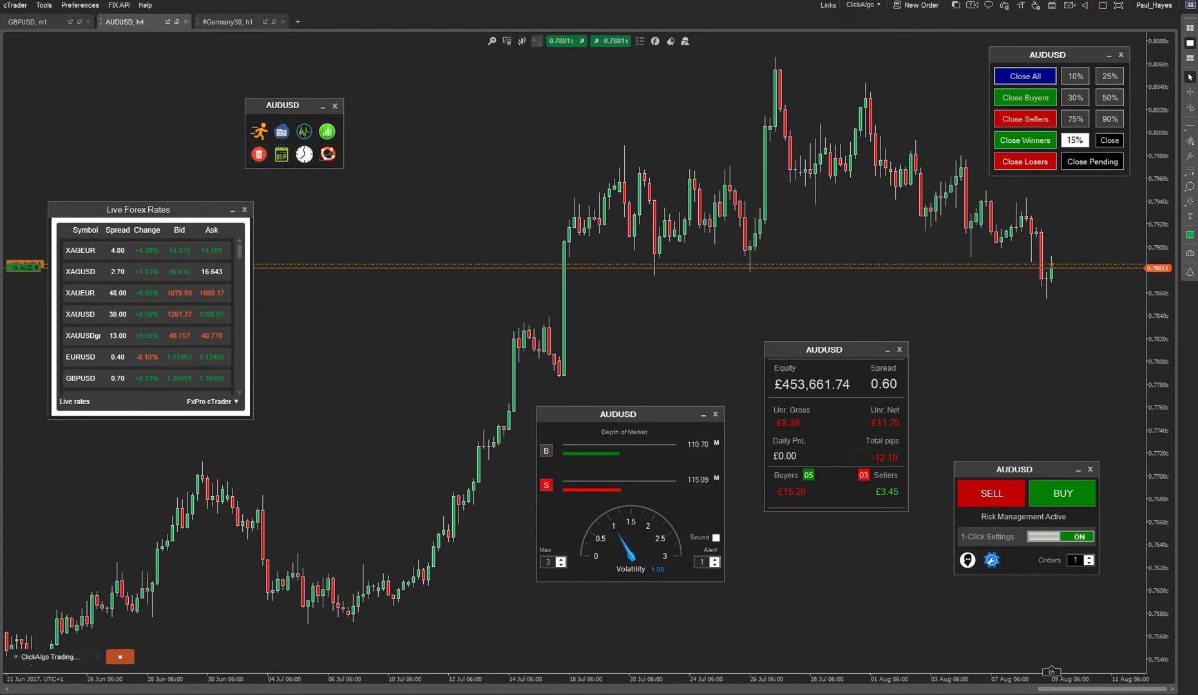
Step: Open the economic calendar and review the China CPI and Italy Industrial Production details in a maximized view
click(281, 156)
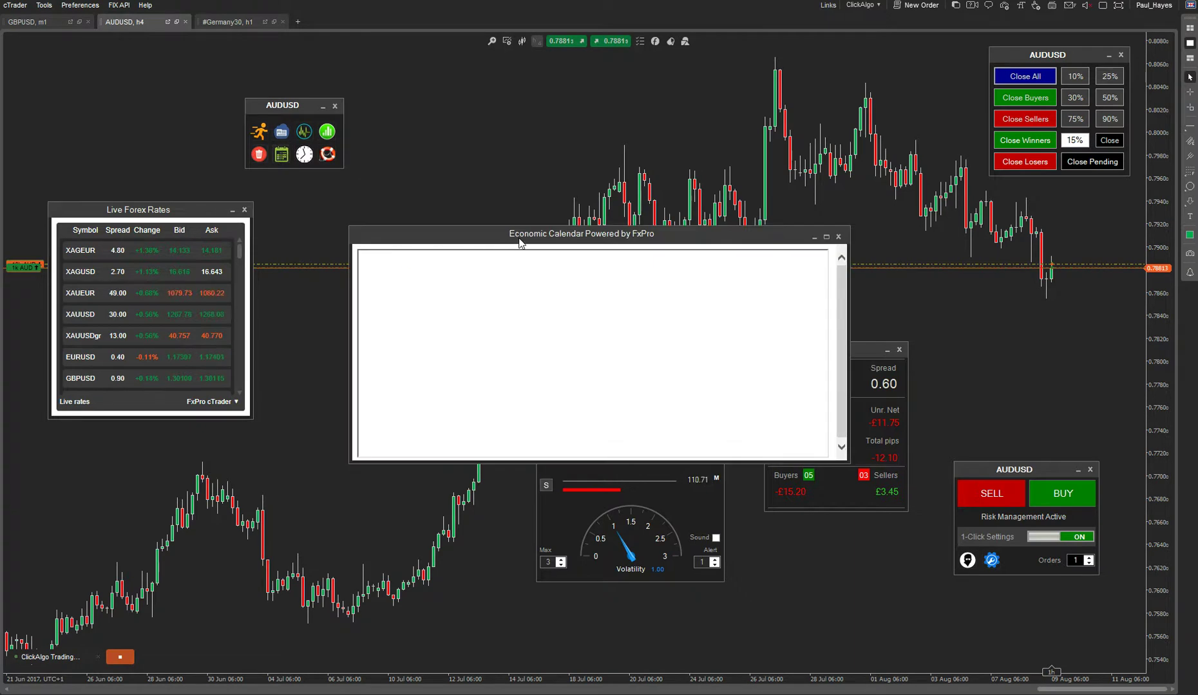
drag(520, 242, 509, 223)
scroll(525, 387, down, 3)
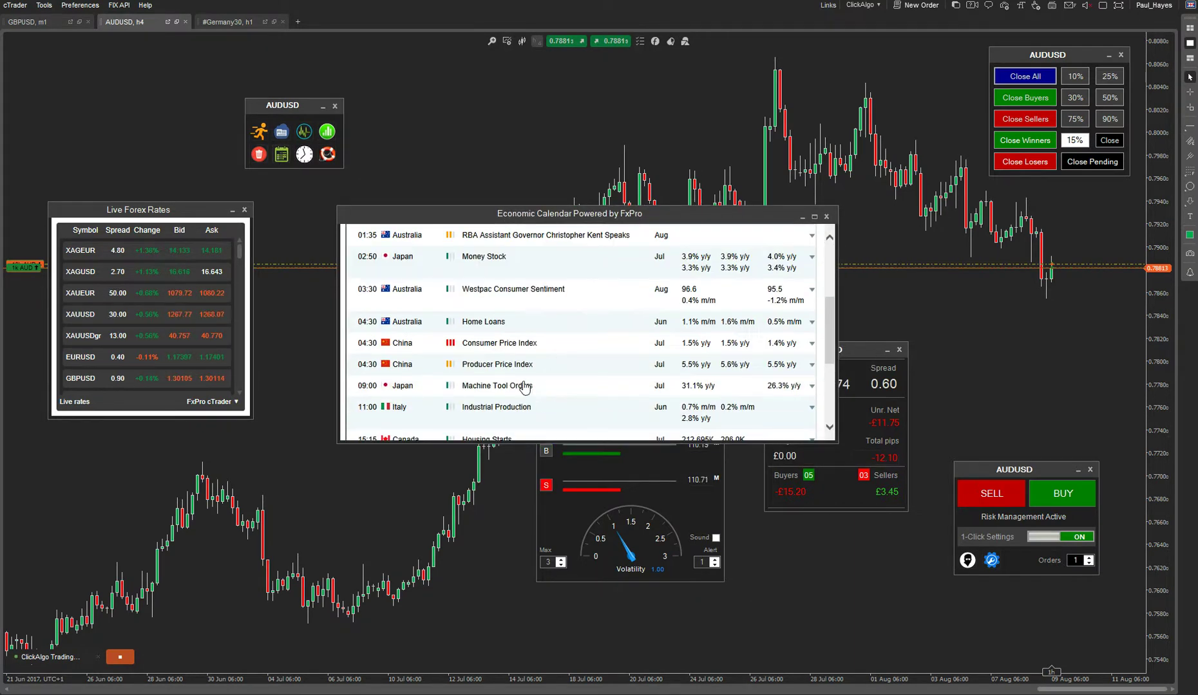
click(499, 343)
scroll(521, 348, down, 2)
scroll(521, 348, down, 2)
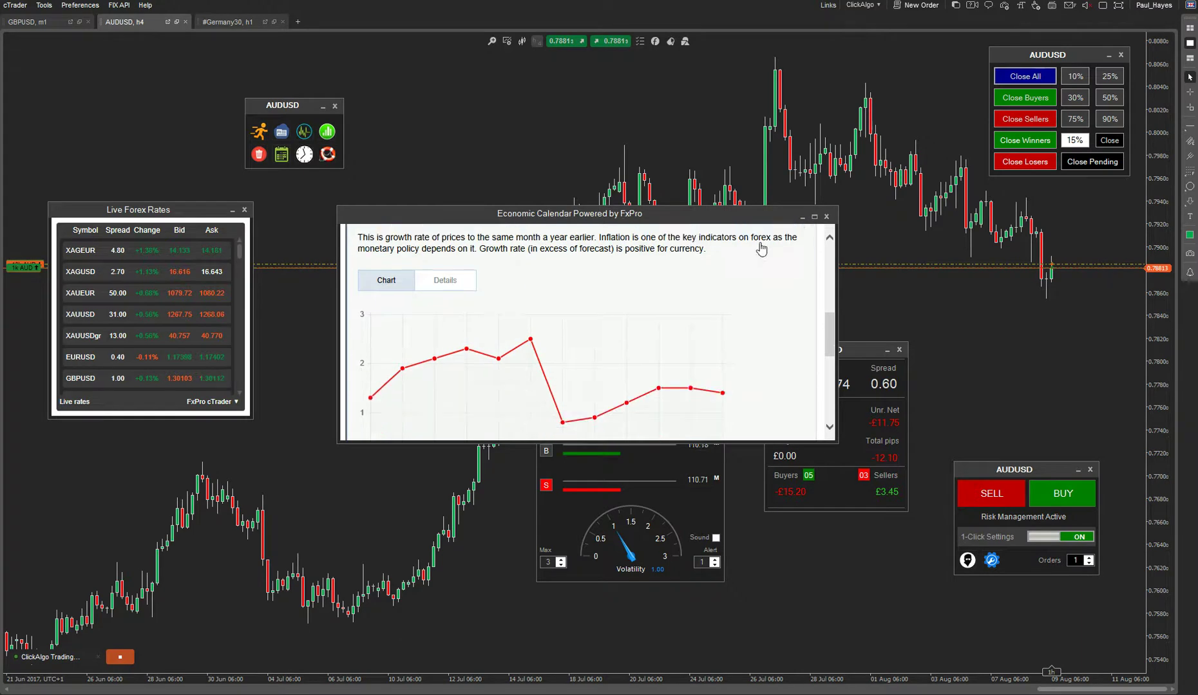
click(814, 216)
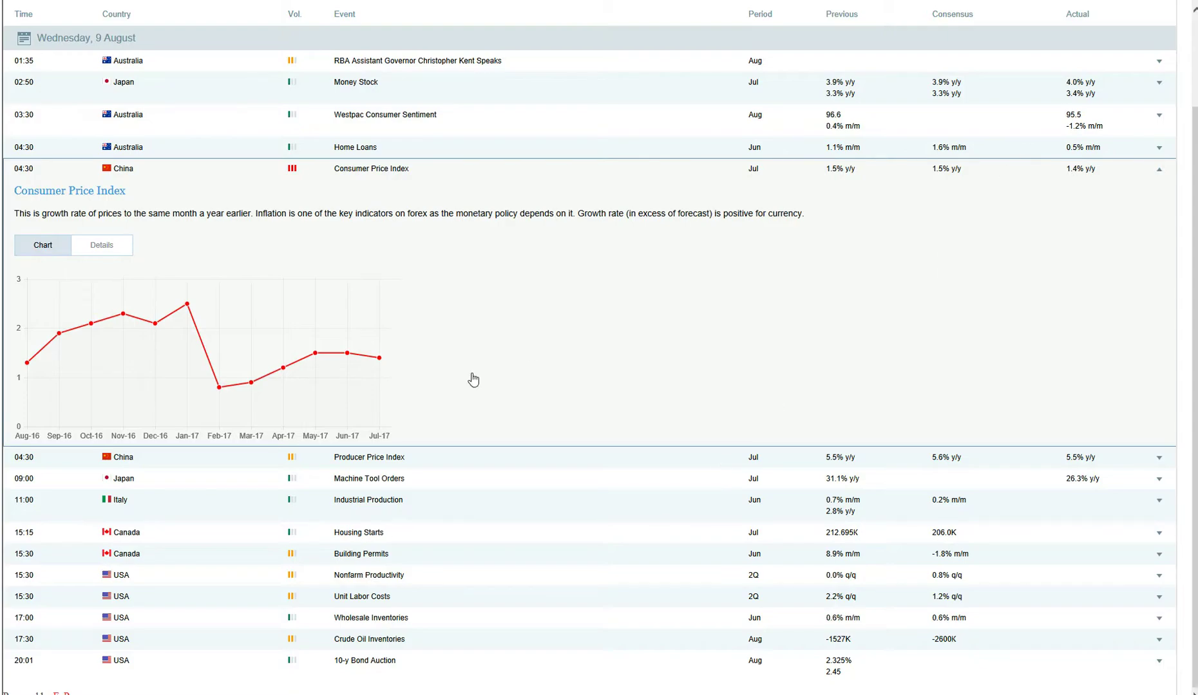
click(355, 507)
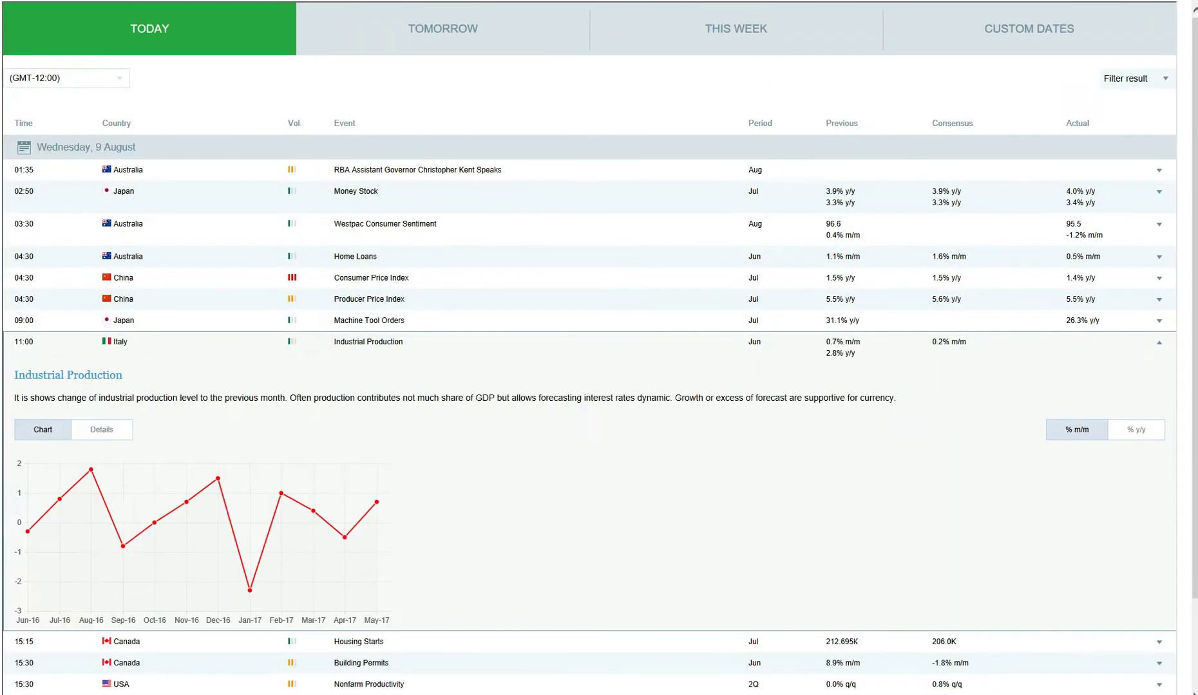
key(Escape)
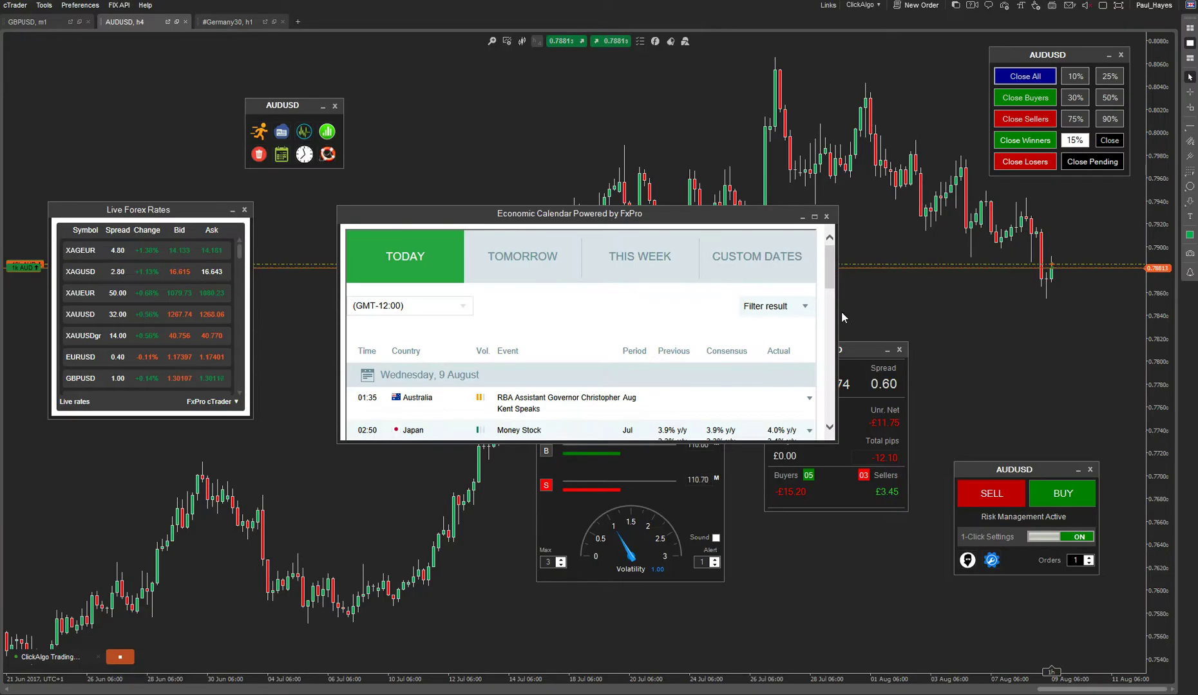
Step: Resize and move the calendar to the lower left so it clears the depth-of-market gauge
drag(841, 311, 656, 310)
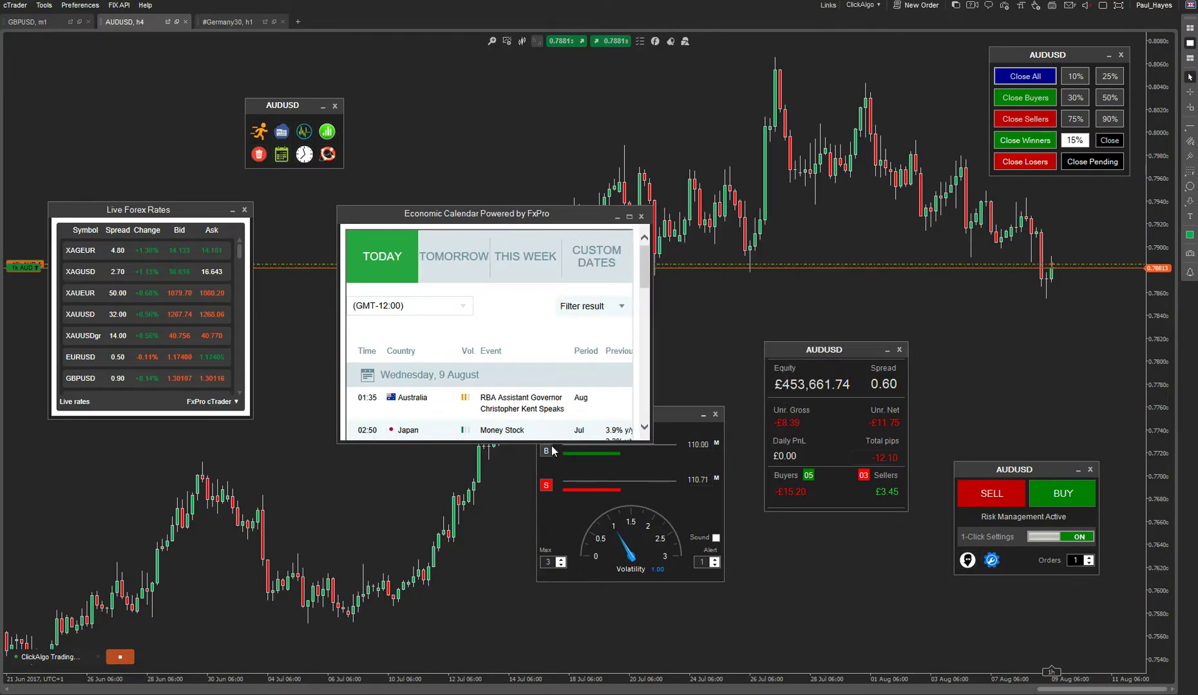
drag(550, 443, 550, 609)
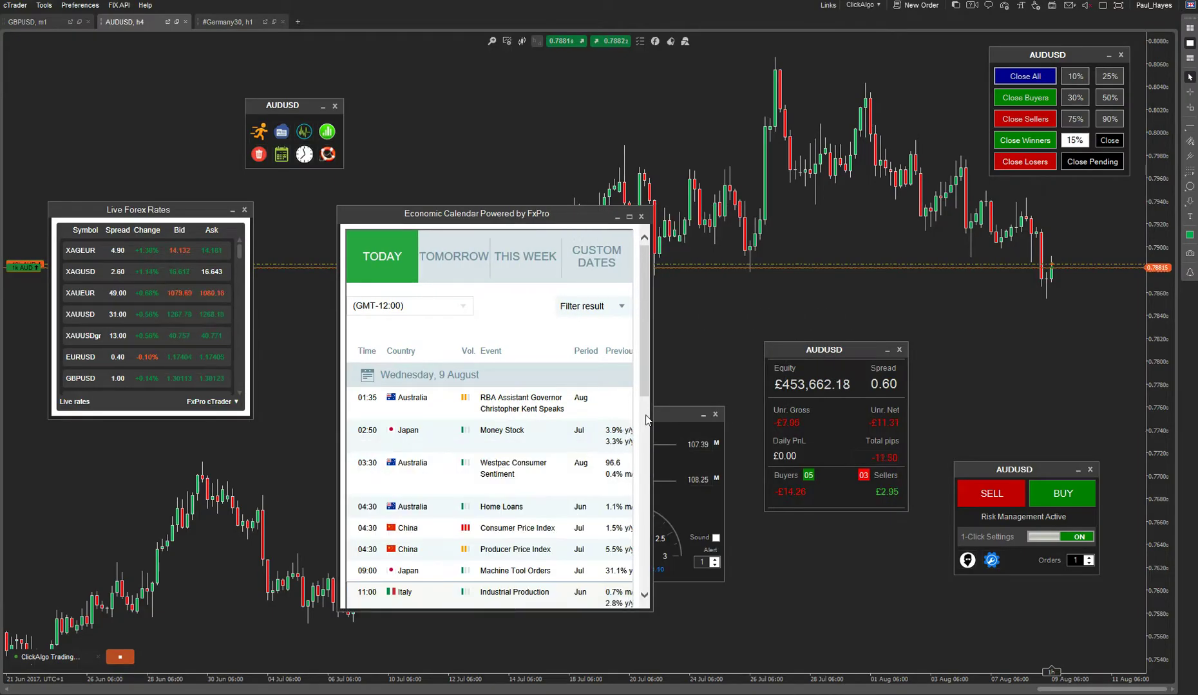
drag(653, 412, 919, 412)
click(889, 593)
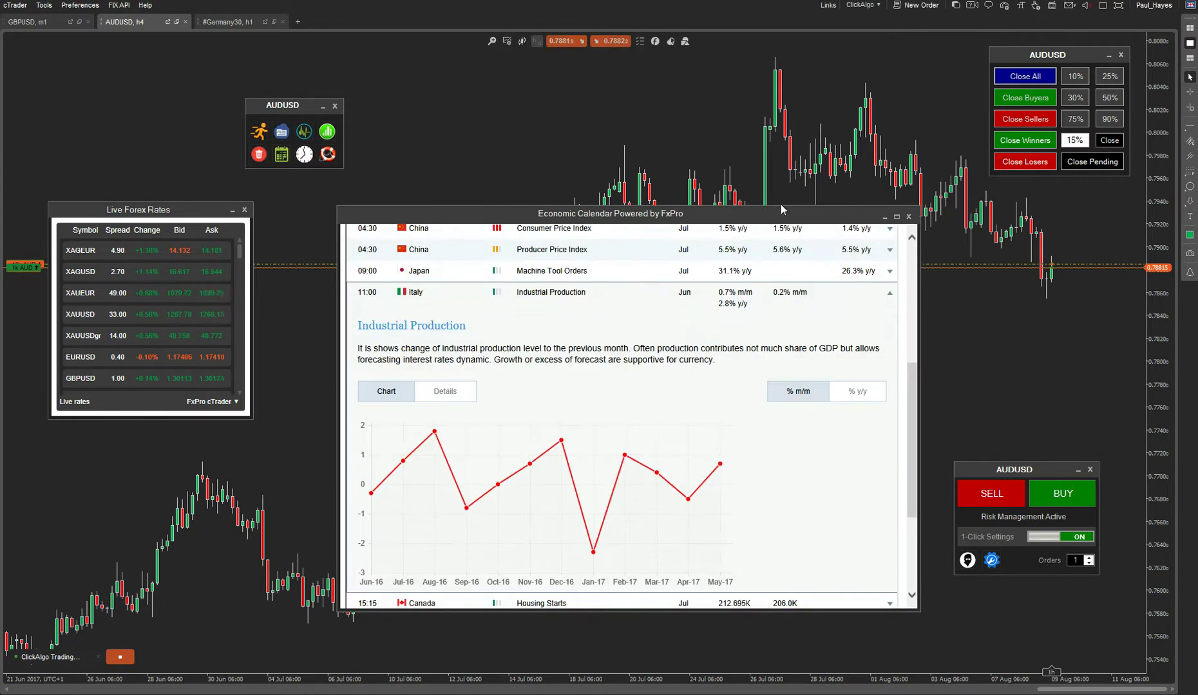
drag(779, 206, 779, 419)
drag(701, 415, 385, 457)
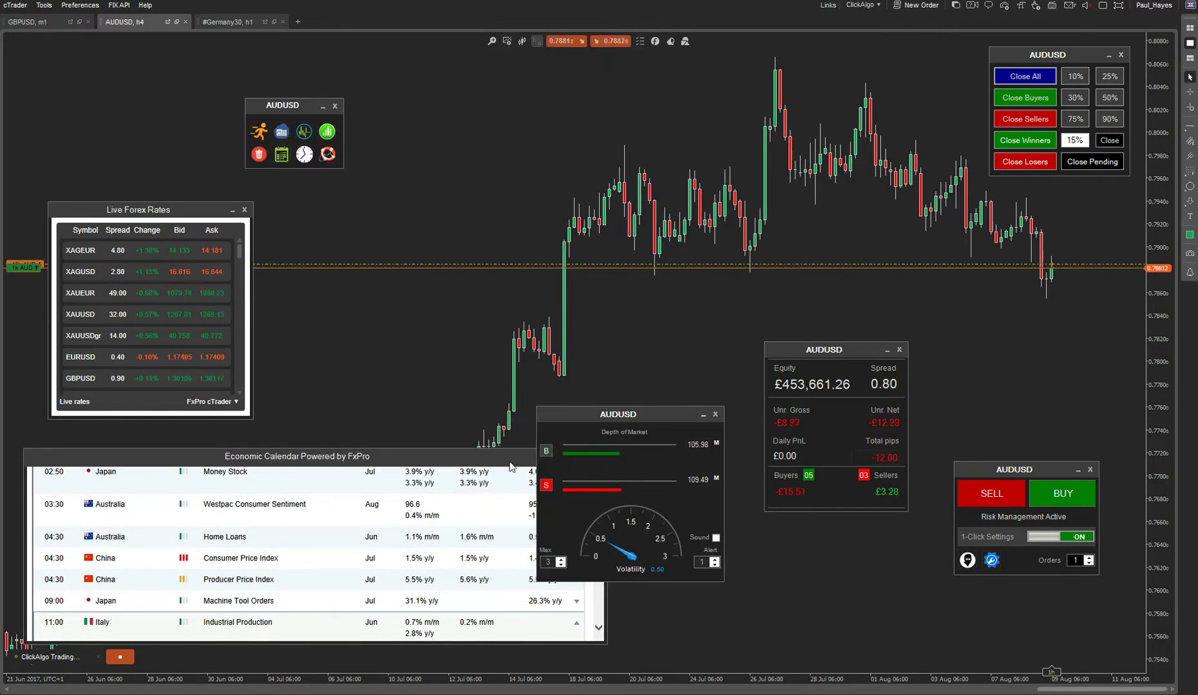
drag(606, 511, 487, 512)
Step: Add two world clock widgets and move them up near the top of the chart
click(304, 155)
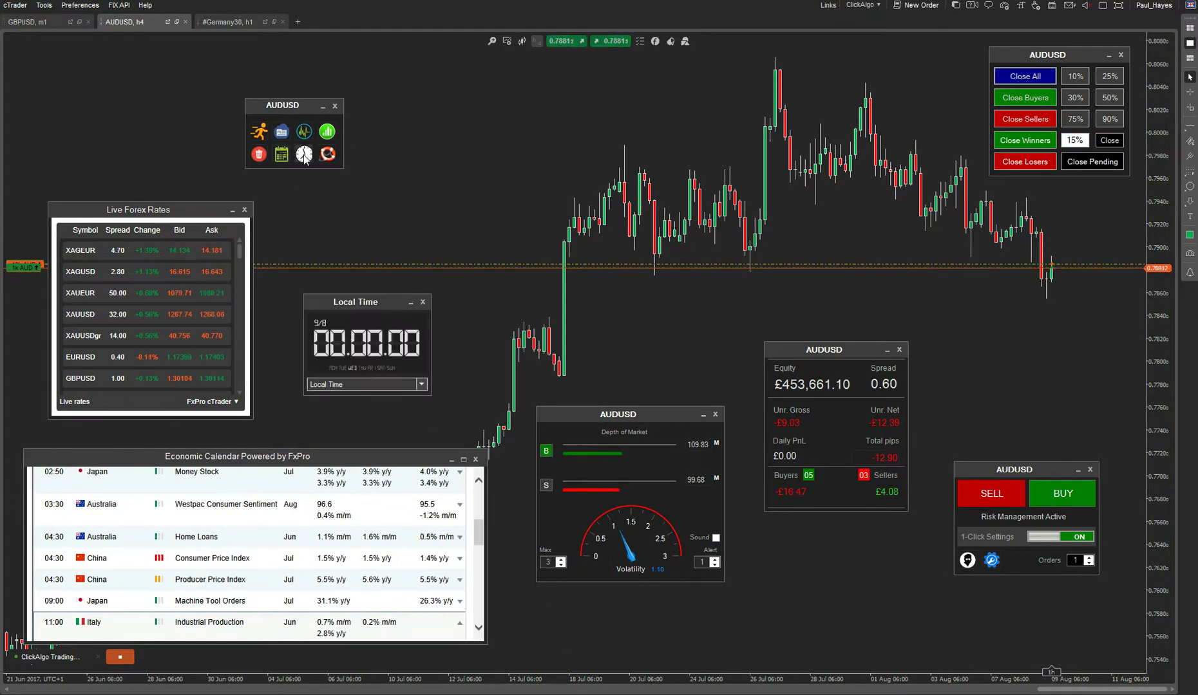
drag(360, 310, 473, 123)
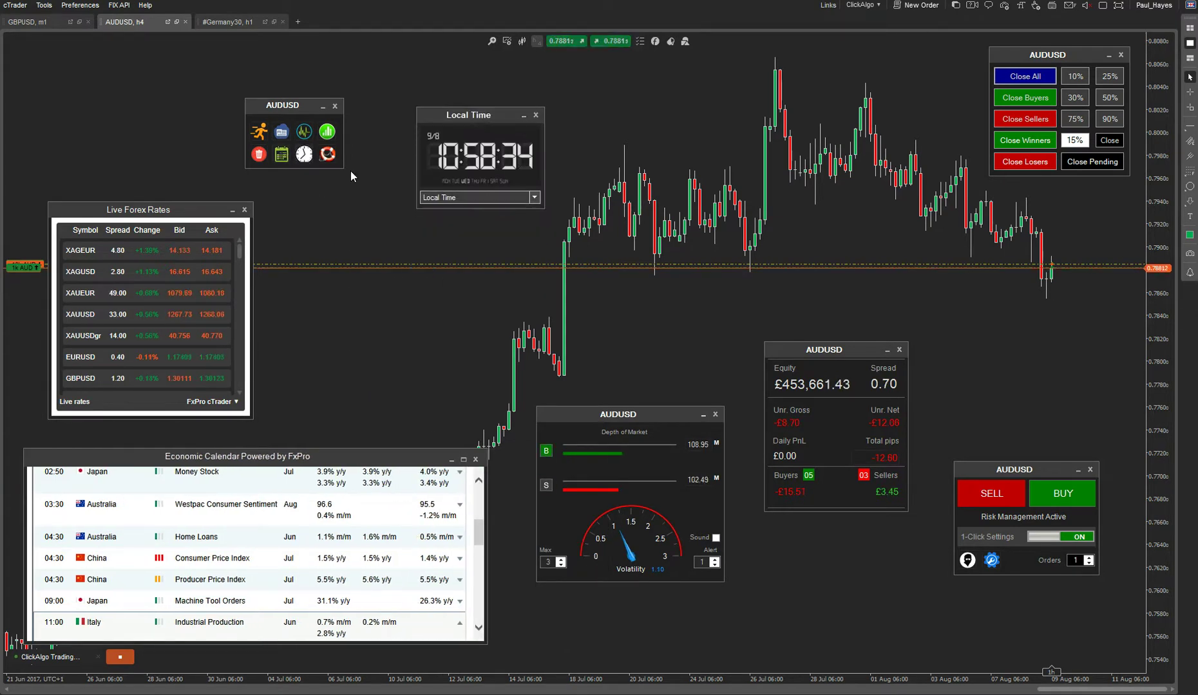
click(304, 154)
drag(386, 311, 700, 128)
Step: Set the second clock's time zone to Singapore
click(693, 201)
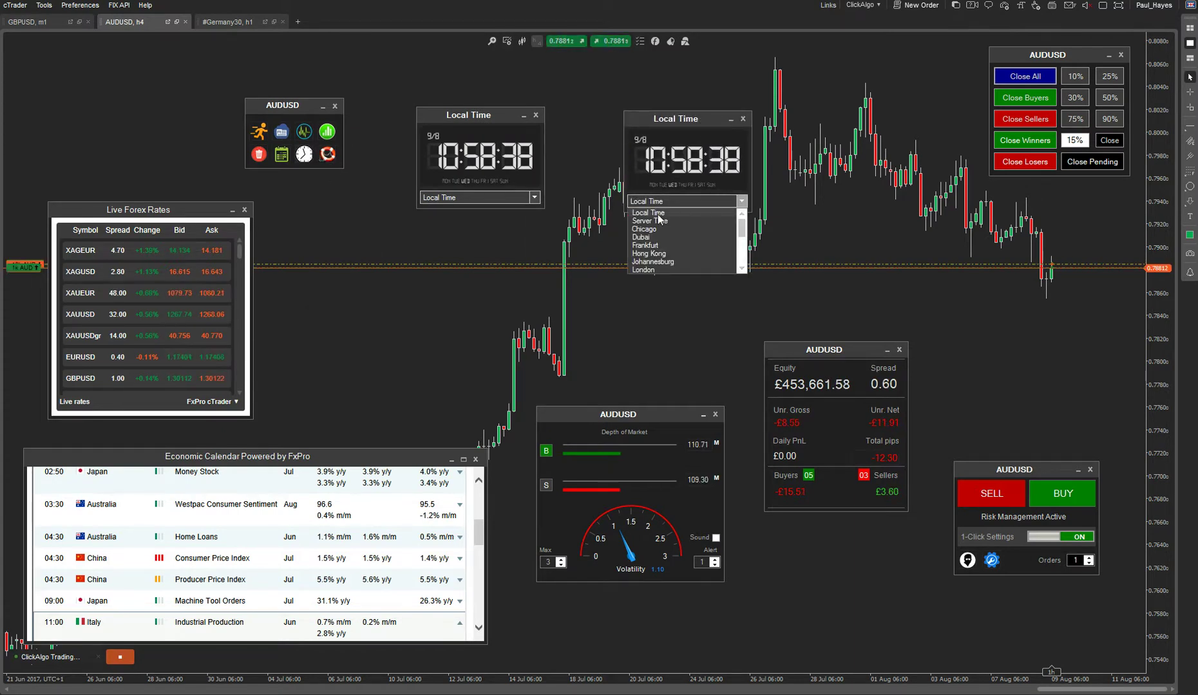
click(646, 229)
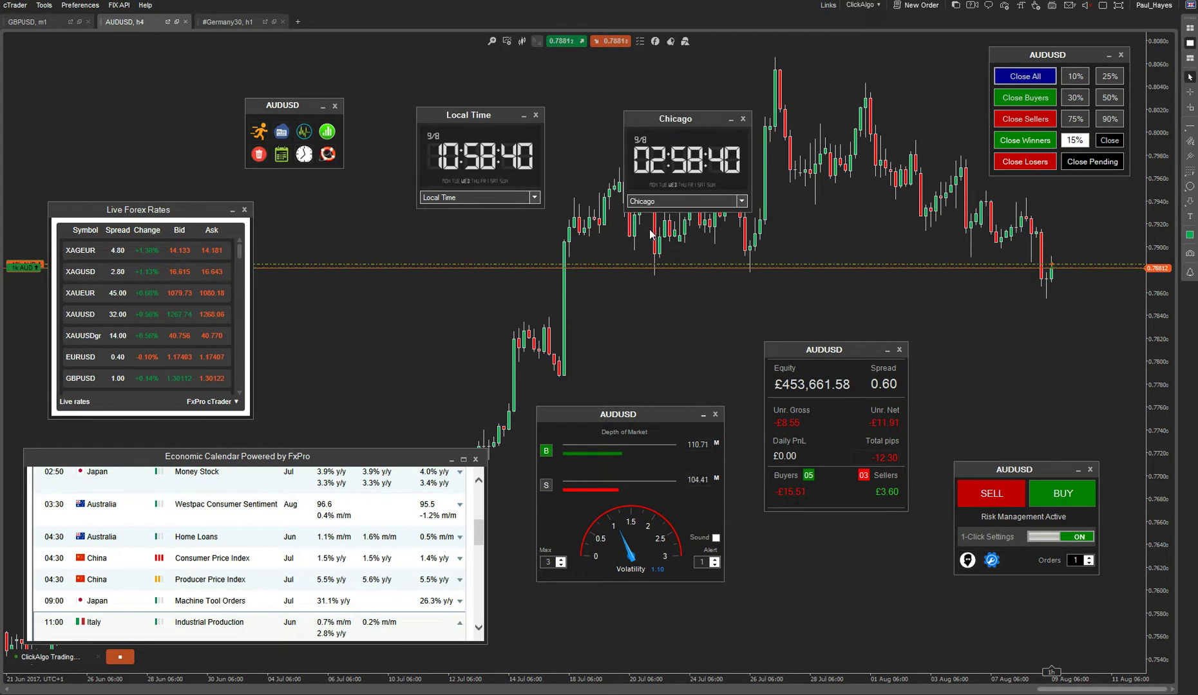
click(742, 202)
scroll(665, 263, down, 2)
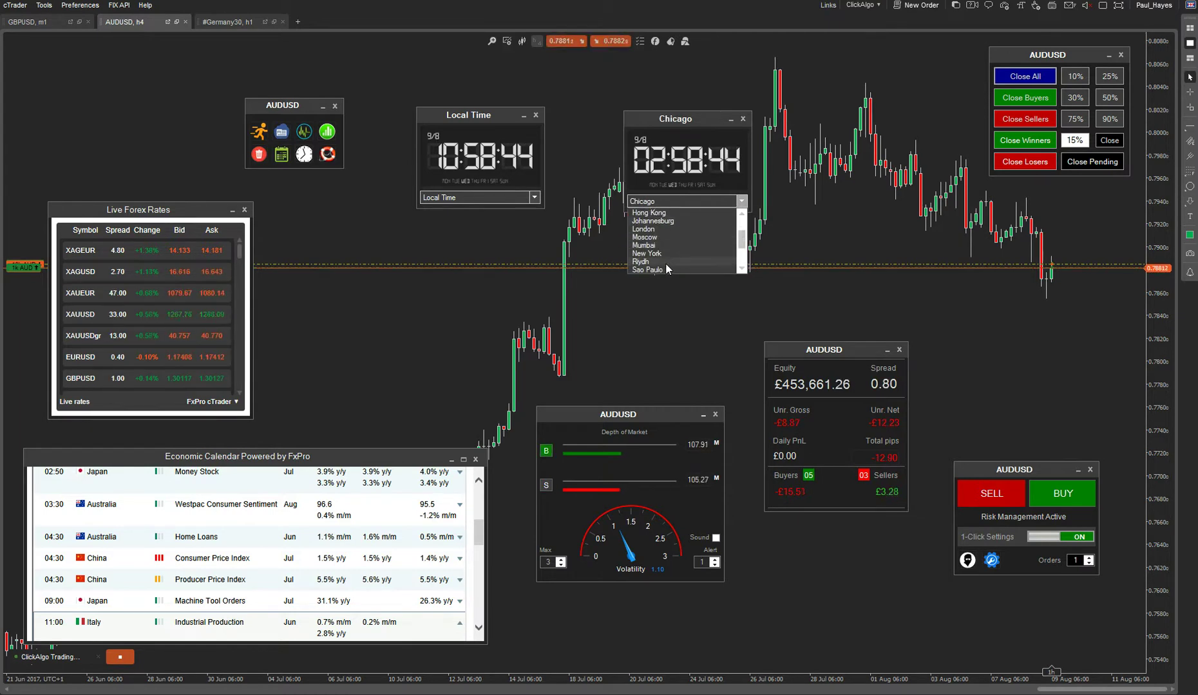
scroll(664, 263, down, 1)
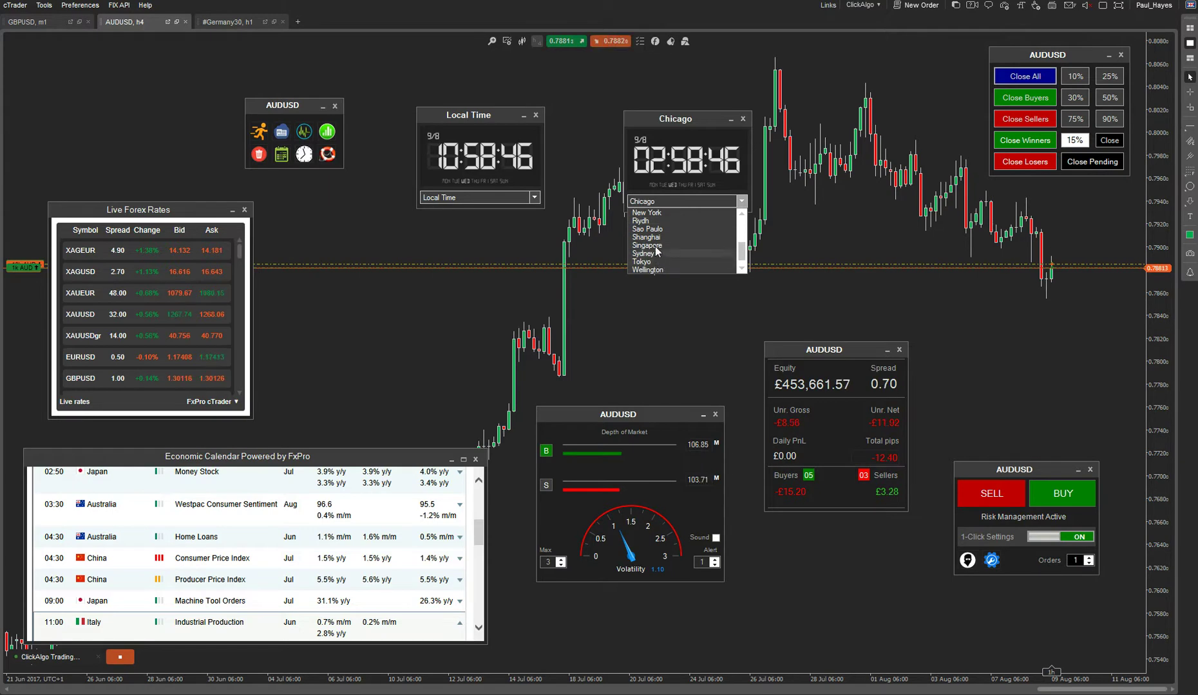
click(655, 250)
Step: Place the Local Time and Singapore clocks side by side at the top
drag(640, 118, 639, 130)
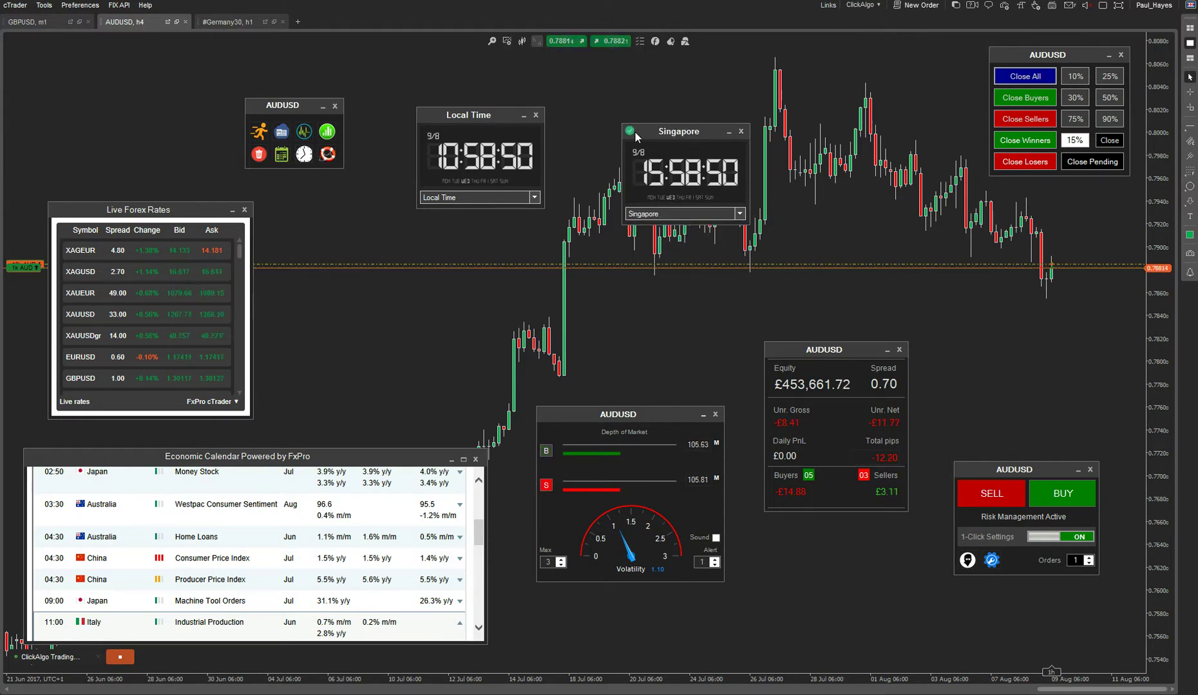
drag(649, 128, 608, 70)
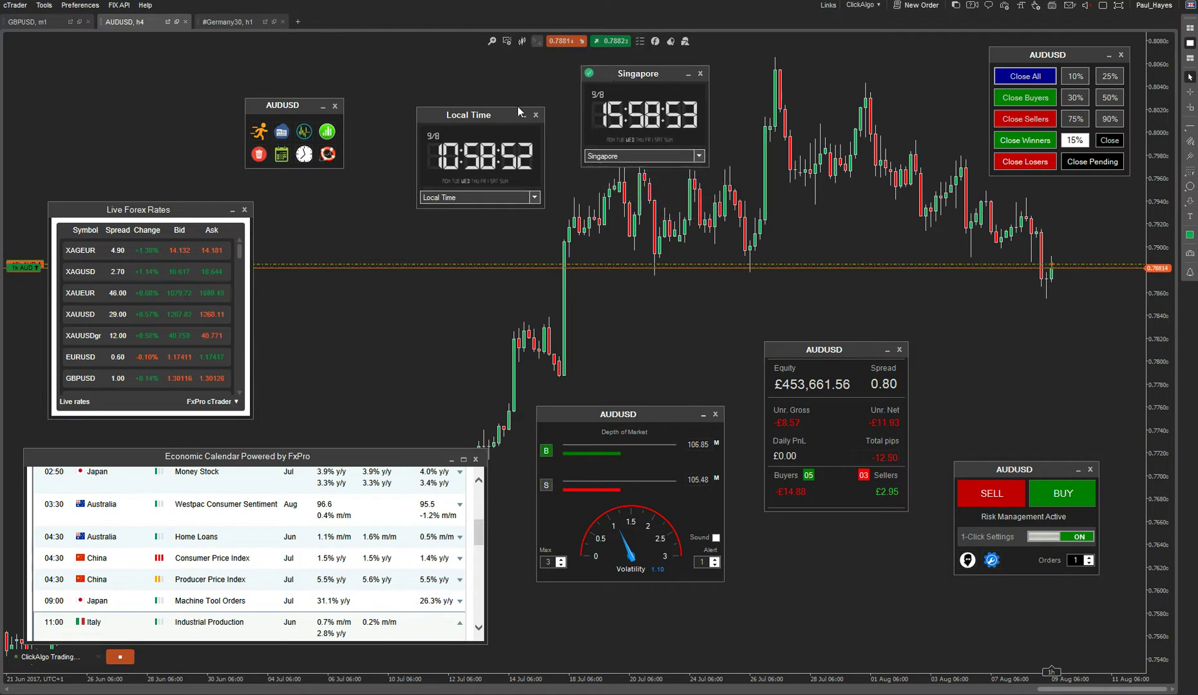
drag(510, 110, 509, 64)
drag(619, 76, 592, 70)
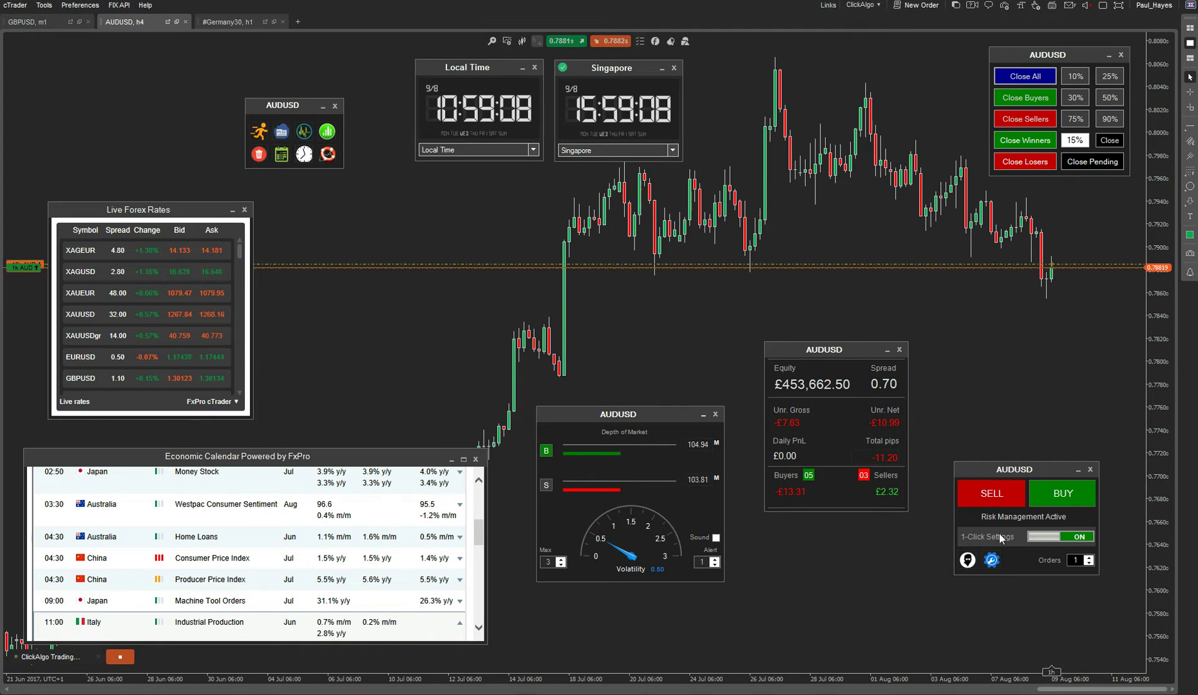
Step: Open the Stealth Orders window mid-screen and check the One Click Trade Settings before closing them
click(967, 561)
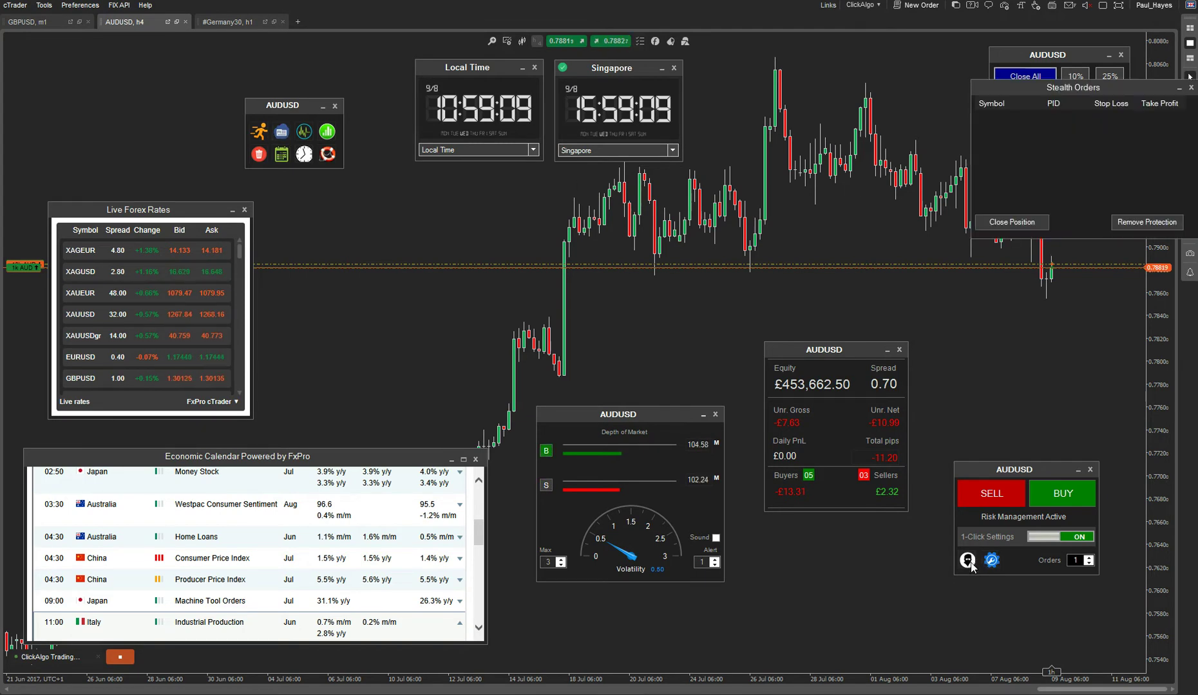
drag(1061, 88, 432, 245)
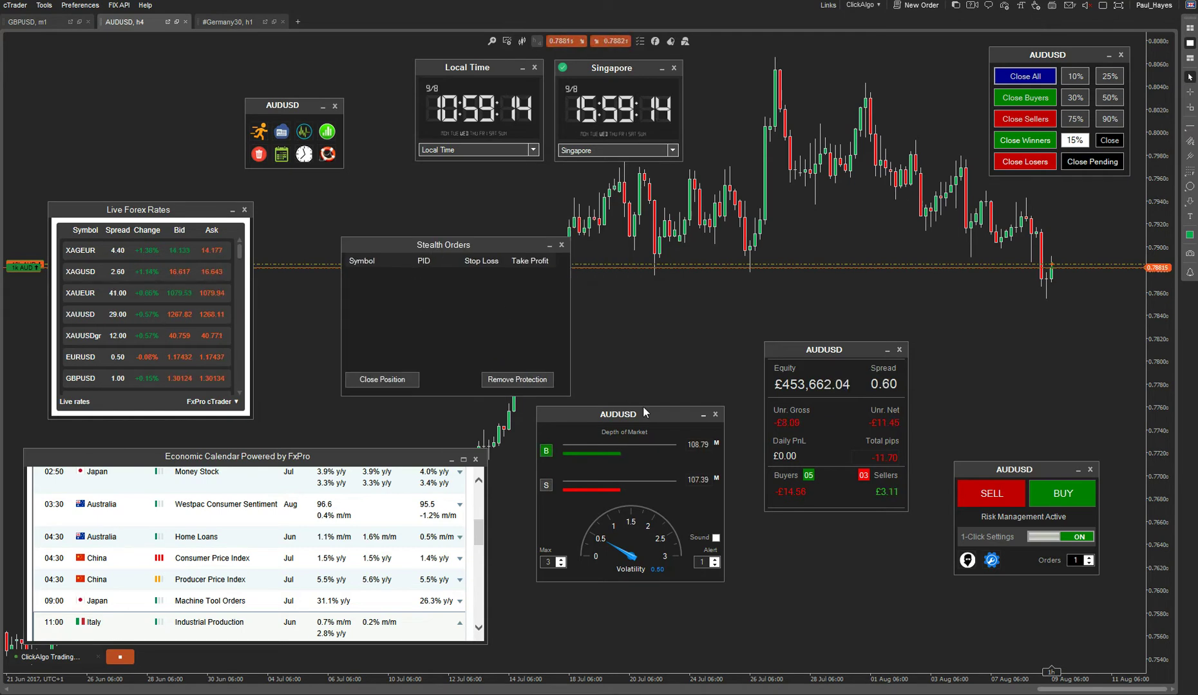
click(997, 568)
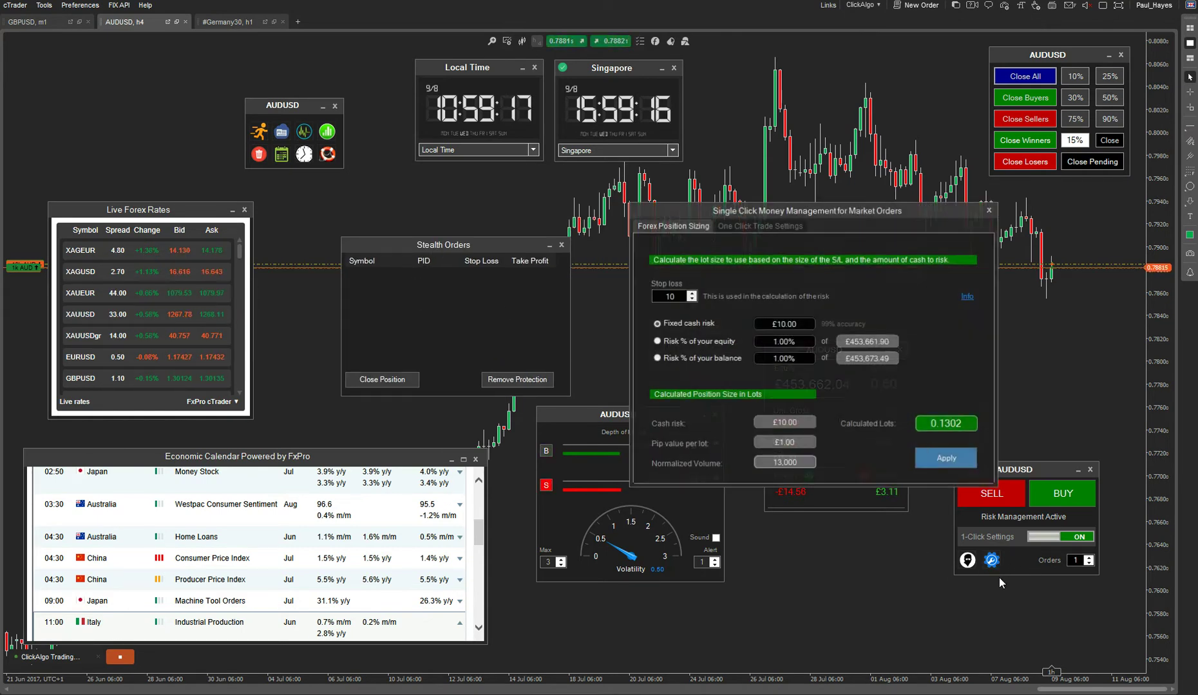
drag(899, 210, 899, 149)
click(785, 171)
drag(815, 152, 815, 107)
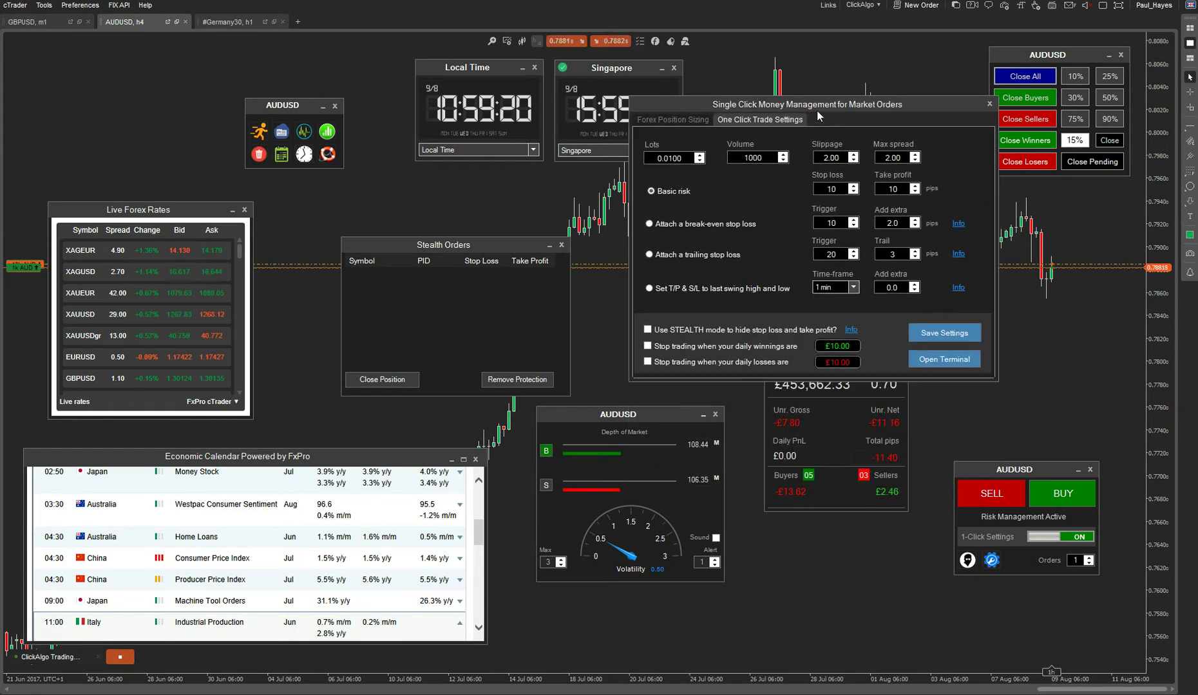
click(988, 105)
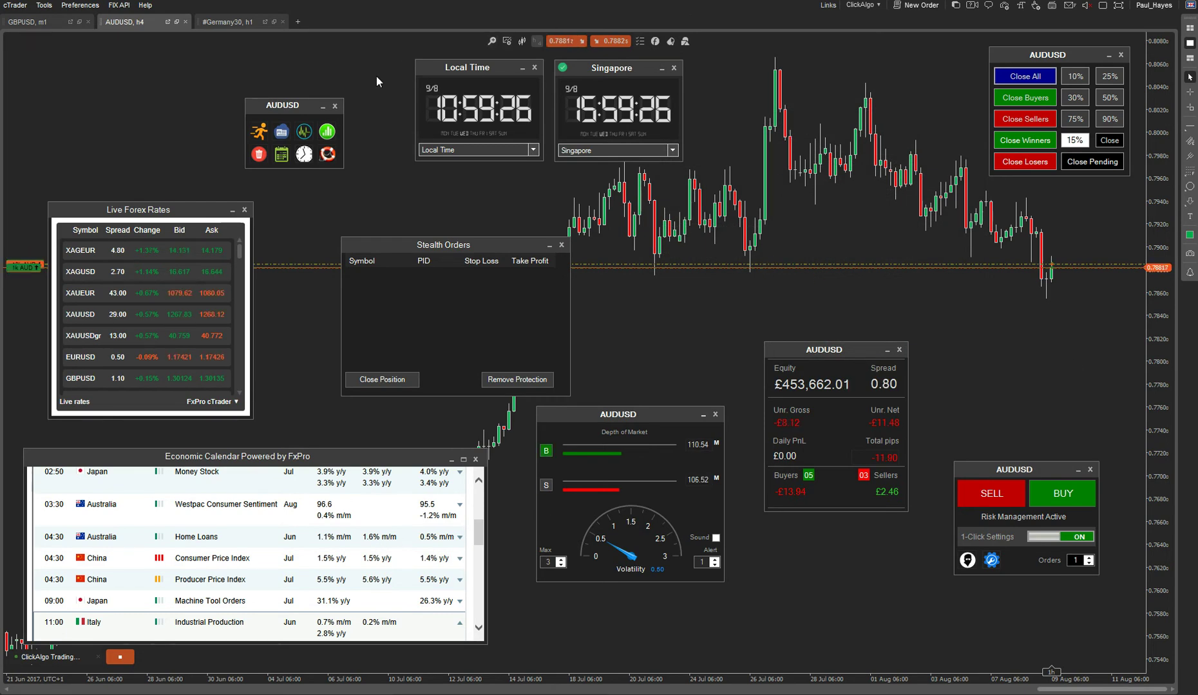
Step: Close every AUDUSD widget from the toolbox panel and confirm with Yes
click(335, 106)
click(543, 381)
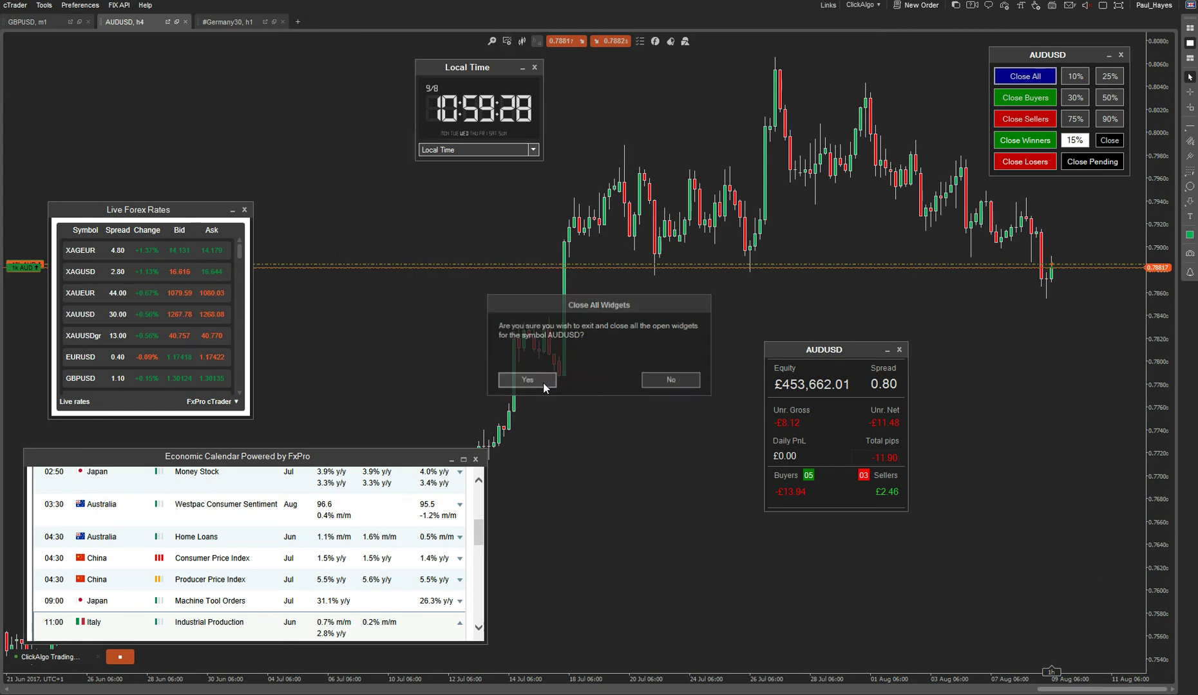